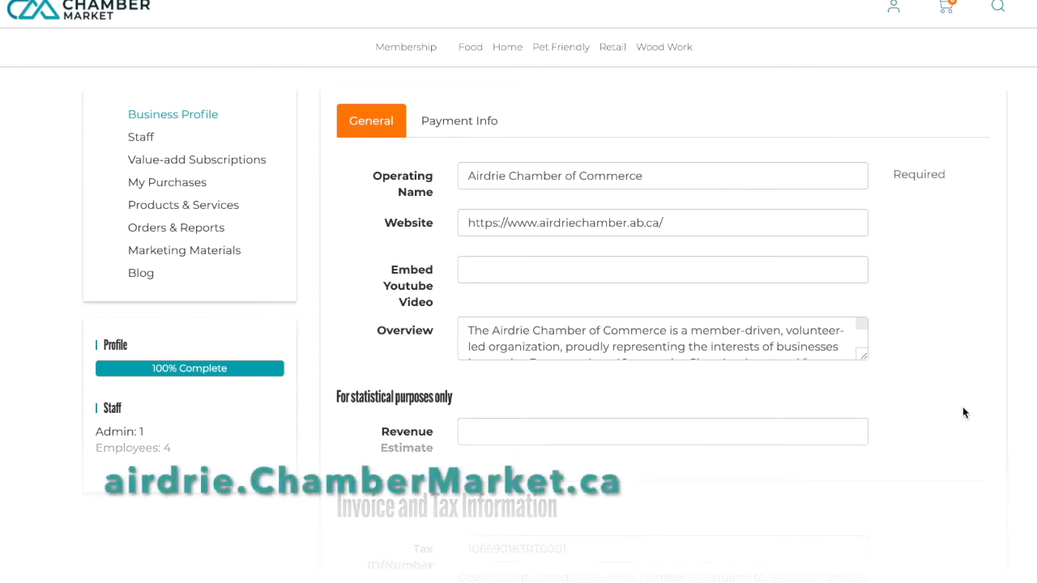
Open the account settings and review the business profile's general, invoice and tax fields
{"action": "left_click", "coordinate": [895, 12]}
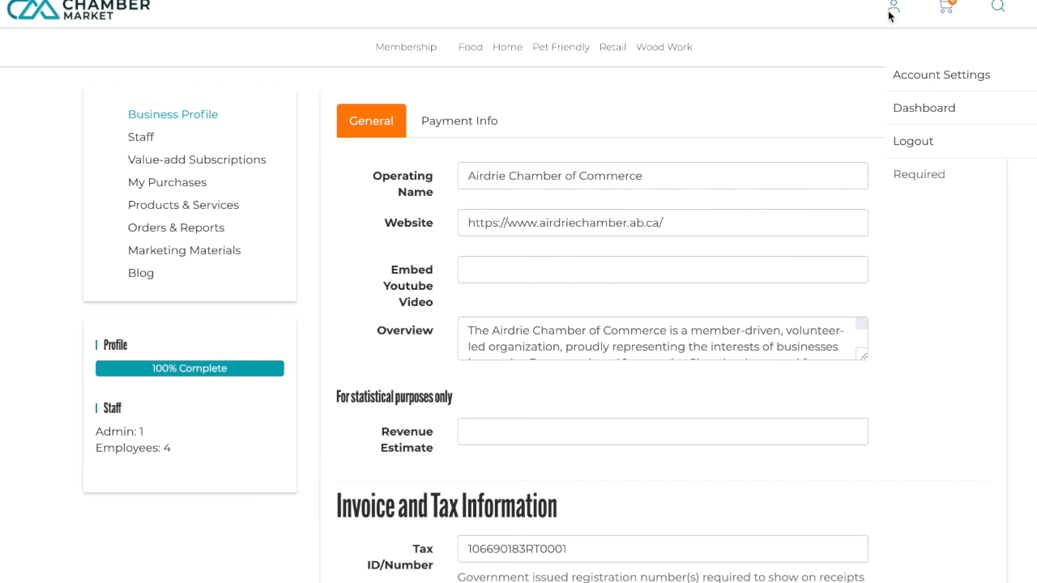
{"action": "left_click", "coordinate": [892, 11]}
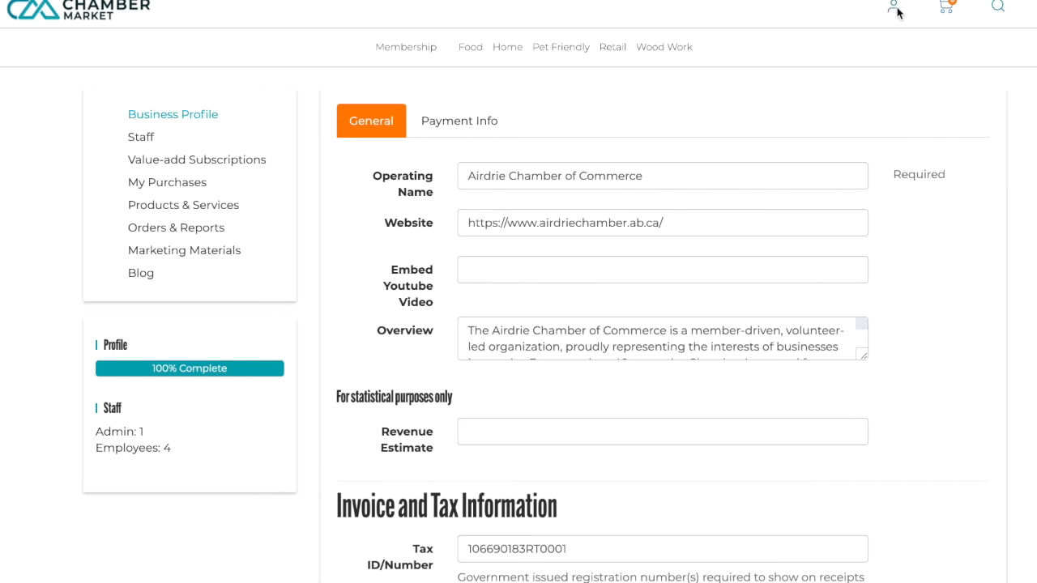
{"action": "left_click", "coordinate": [895, 10]}
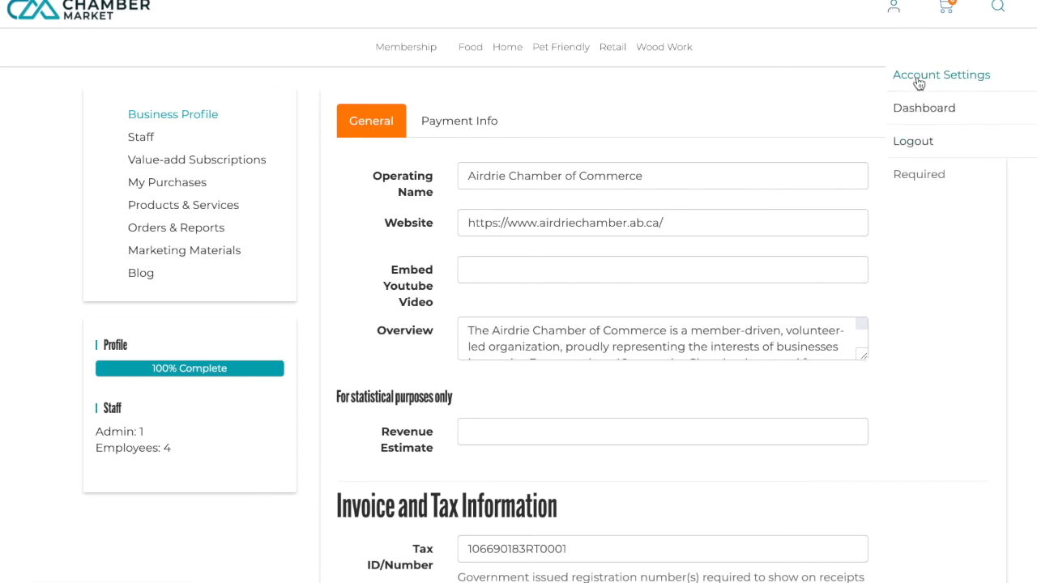
{"action": "left_click", "coordinate": [918, 82]}
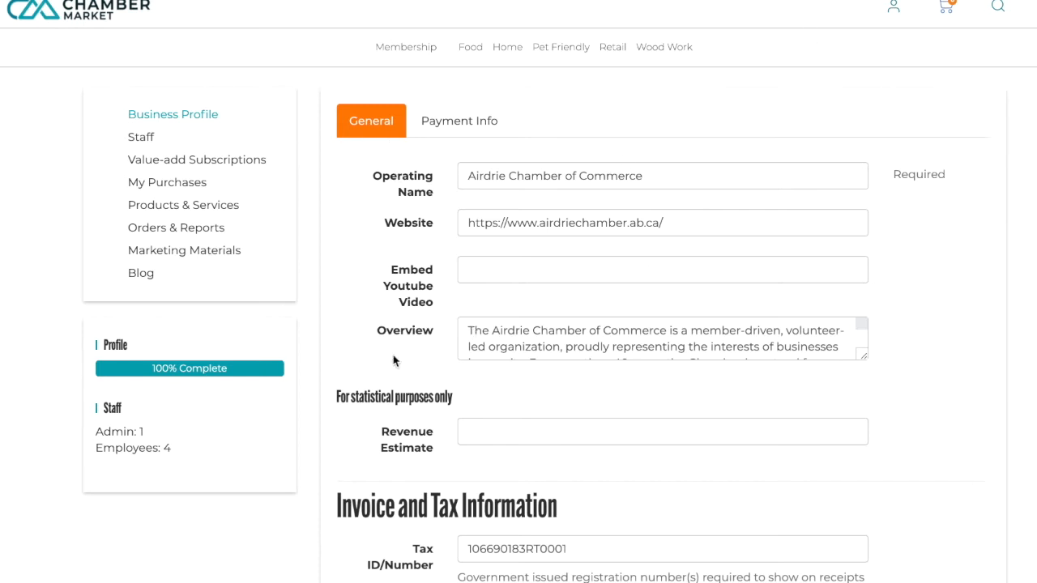
{"action": "scroll", "coordinate": [440, 380], "scroll_direction": "down", "scroll_amount": 3}
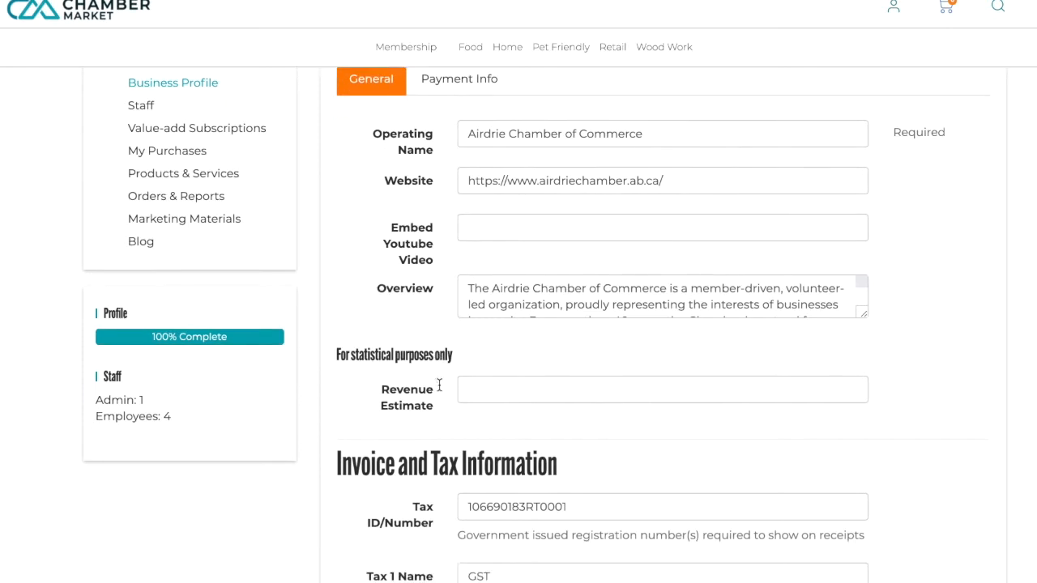
{"action": "scroll", "coordinate": [435, 397], "scroll_direction": "down", "scroll_amount": 1}
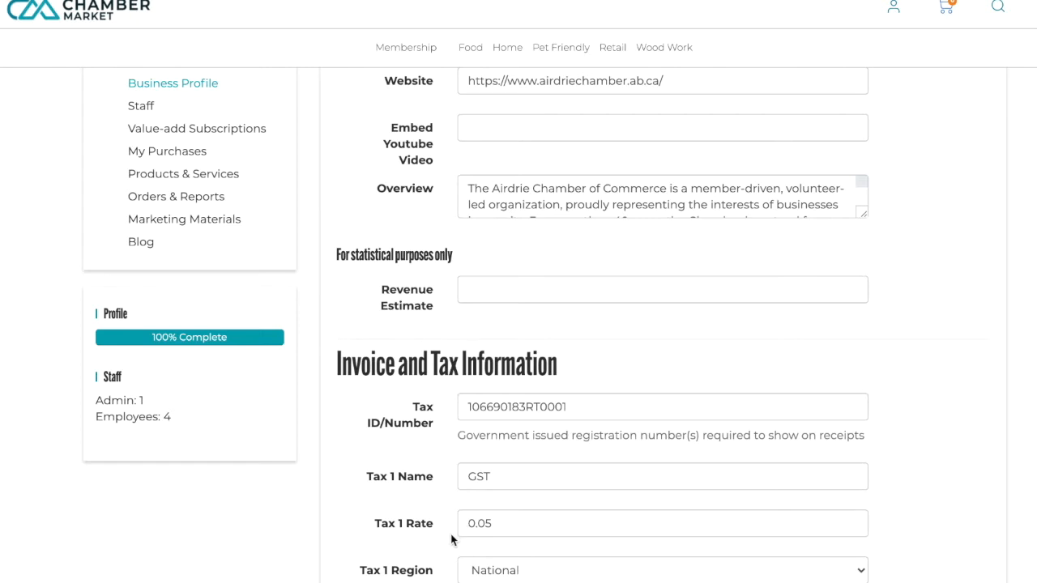
{"action": "scroll", "coordinate": [451, 535], "scroll_direction": "down", "scroll_amount": 1}
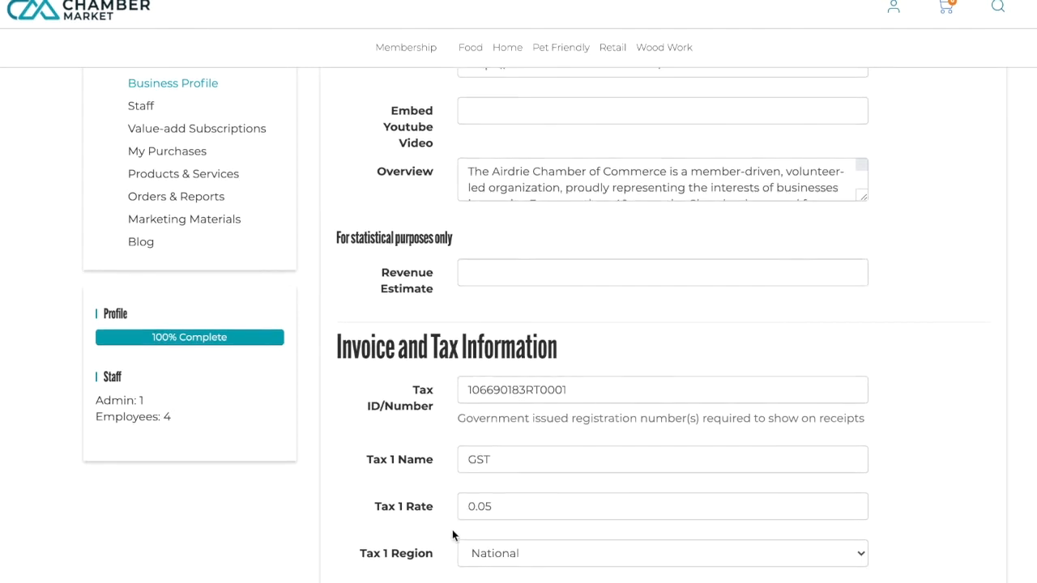
{"action": "scroll", "coordinate": [452, 534], "scroll_direction": "up", "scroll_amount": 2}
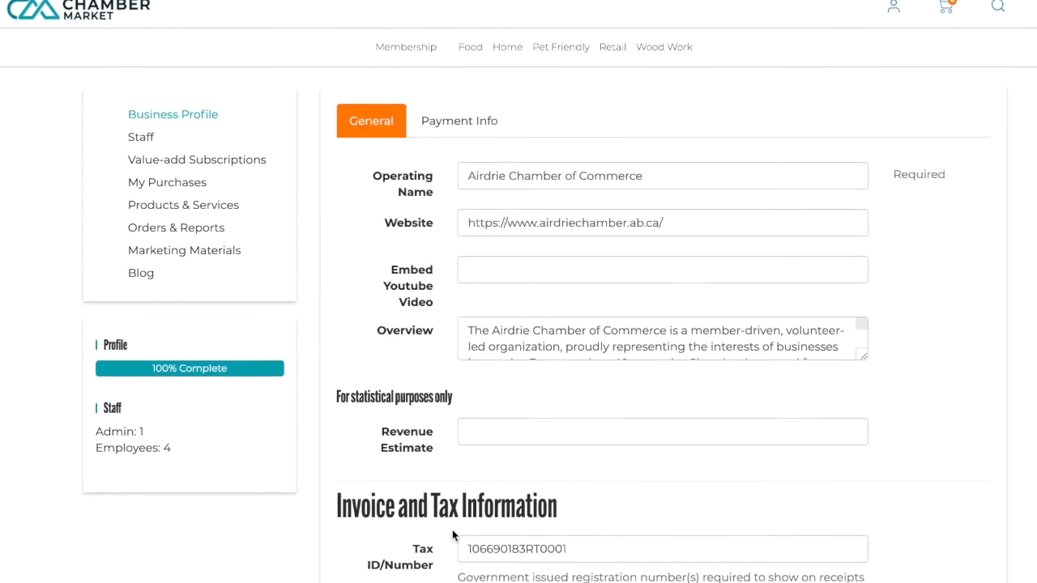
Open the Heart Airdrie Toques product for editing from the Products & Services list
{"action": "left_click", "coordinate": [206, 210]}
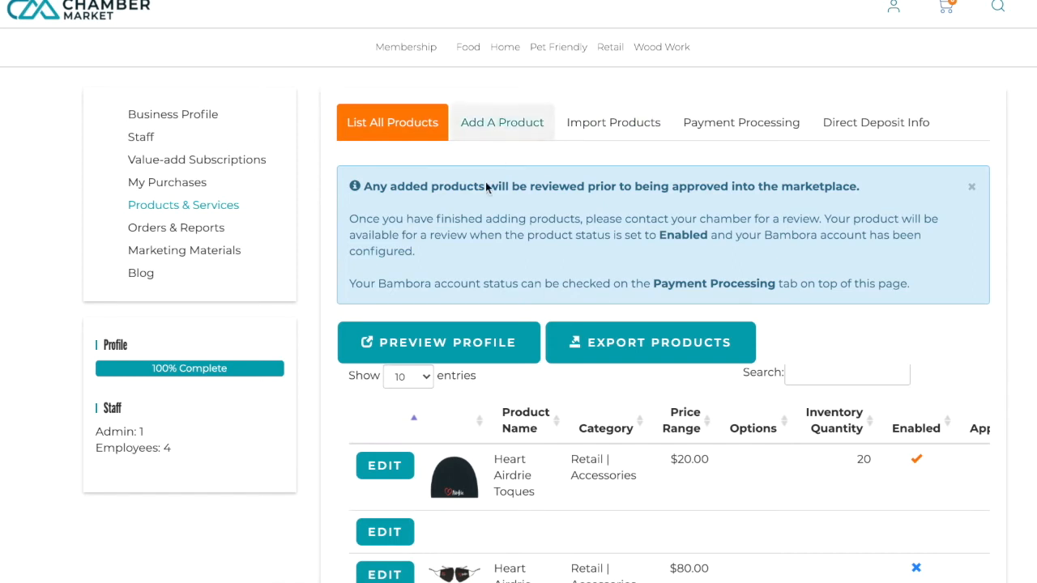
{"action": "left_click", "coordinate": [390, 470]}
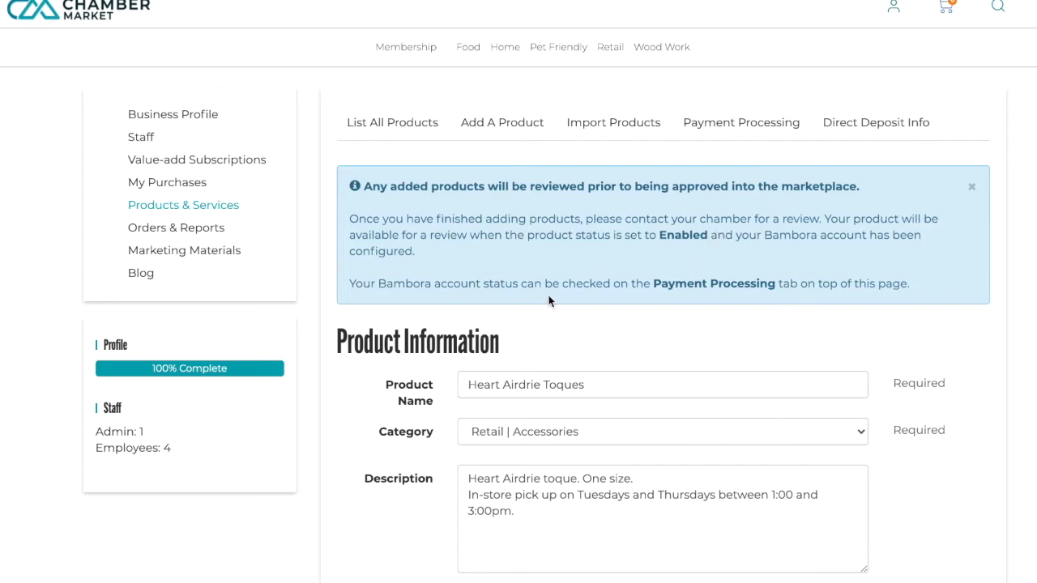
{"action": "scroll", "coordinate": [424, 297], "scroll_direction": "down", "scroll_amount": 1}
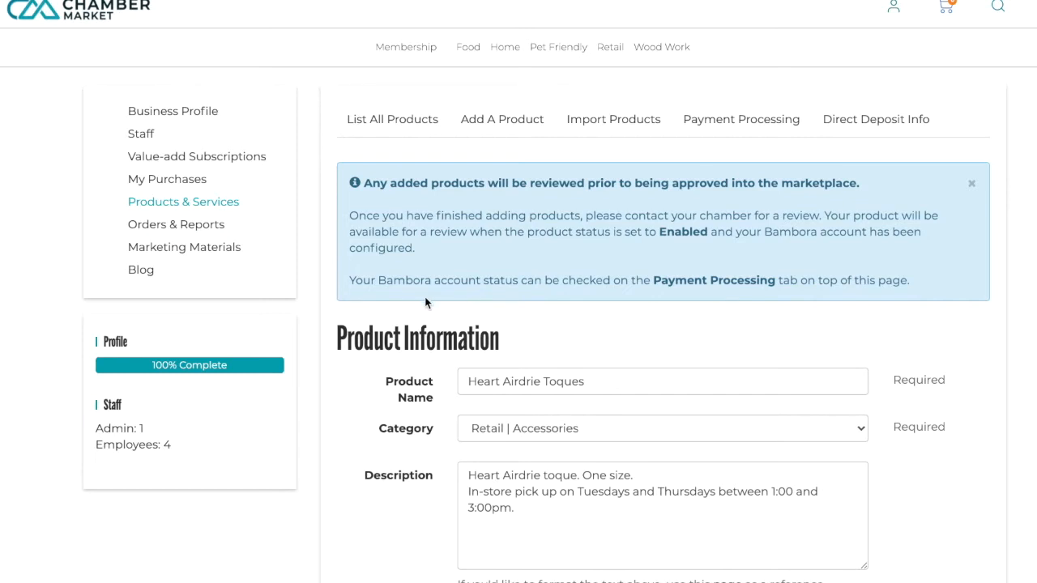
{"action": "scroll", "coordinate": [405, 313], "scroll_direction": "down", "scroll_amount": 3}
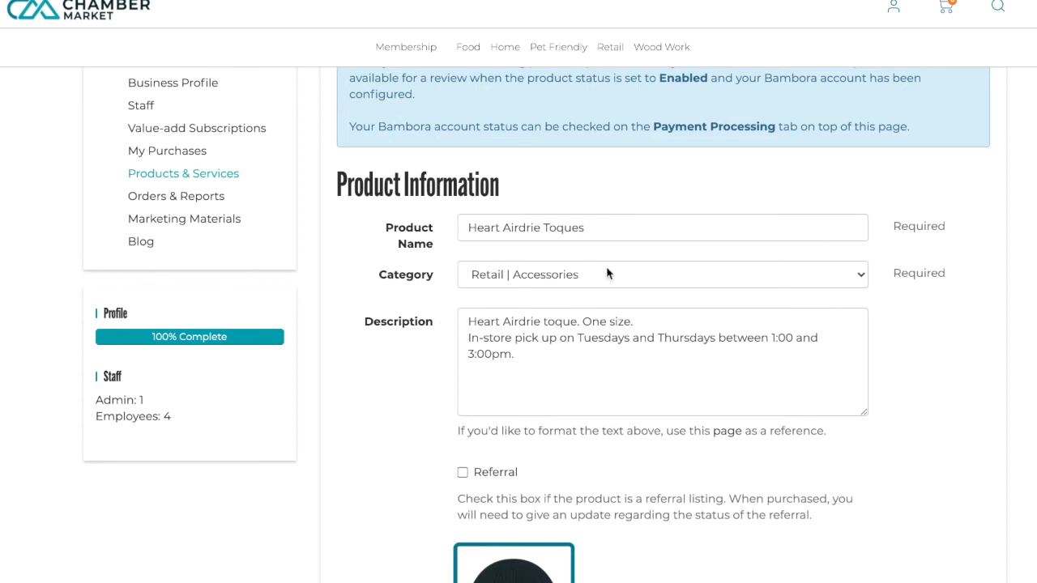
Look through the product category choices, keep Retail | Accessories, and place the cursor at the end of the description
{"action": "left_click", "coordinate": [634, 276]}
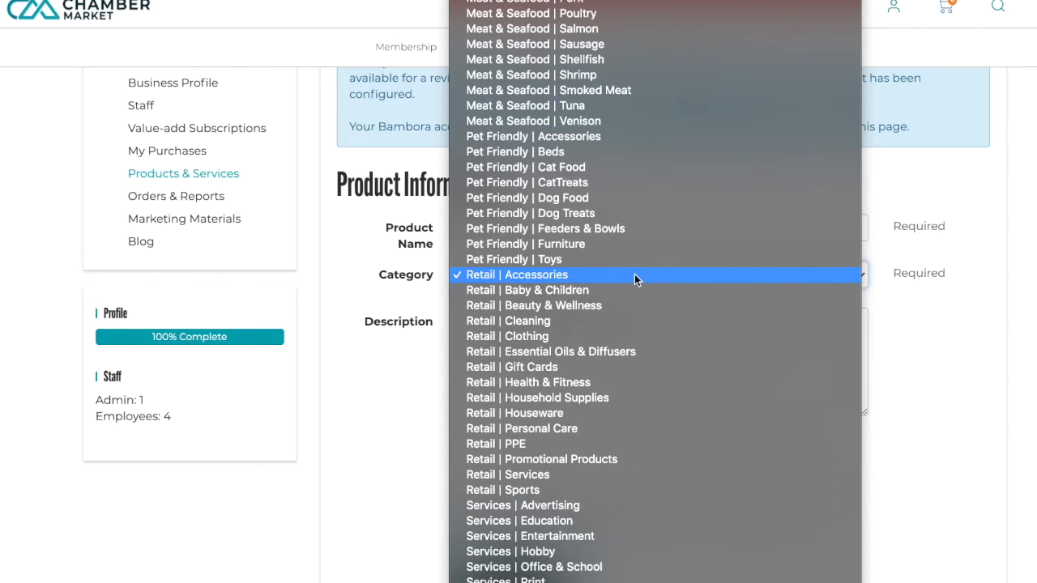
{"action": "left_click", "coordinate": [634, 275]}
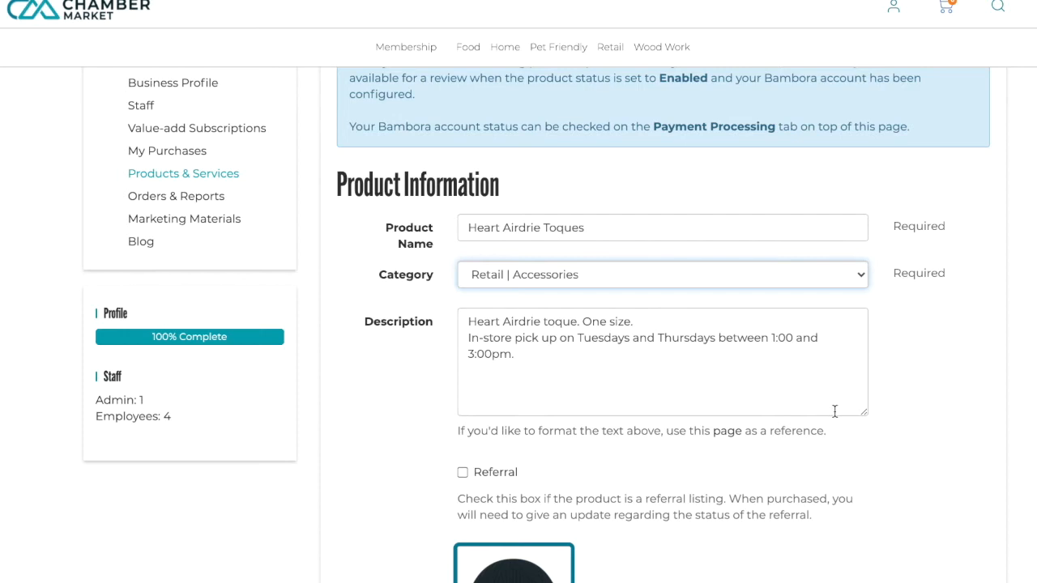
{"action": "scroll", "coordinate": [618, 370], "scroll_direction": "down", "scroll_amount": 1}
{"action": "scroll", "coordinate": [613, 372], "scroll_direction": "down", "scroll_amount": 2}
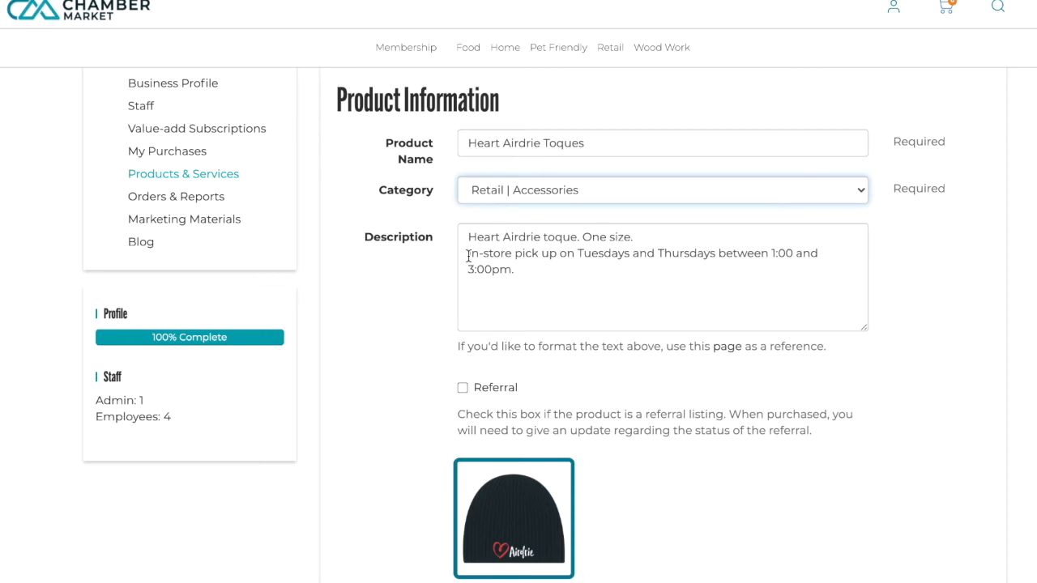
{"action": "left_click", "coordinate": [533, 269]}
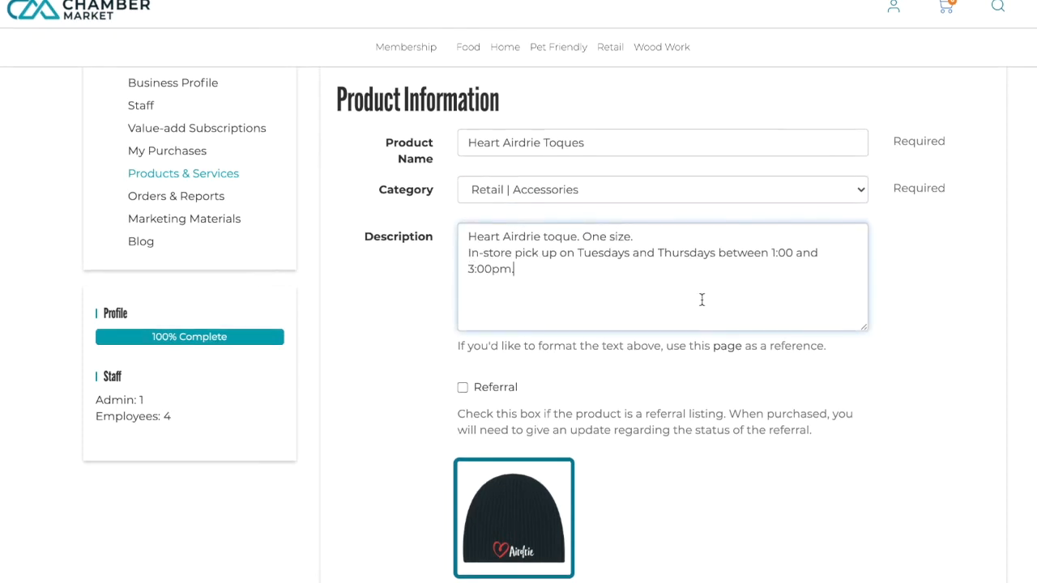
Inspect the product's image section and its secondary image file manager, closing the manager without uploading a file
{"action": "scroll", "coordinate": [708, 300], "scroll_direction": "down", "scroll_amount": 1}
{"action": "scroll", "coordinate": [685, 315], "scroll_direction": "down", "scroll_amount": 4}
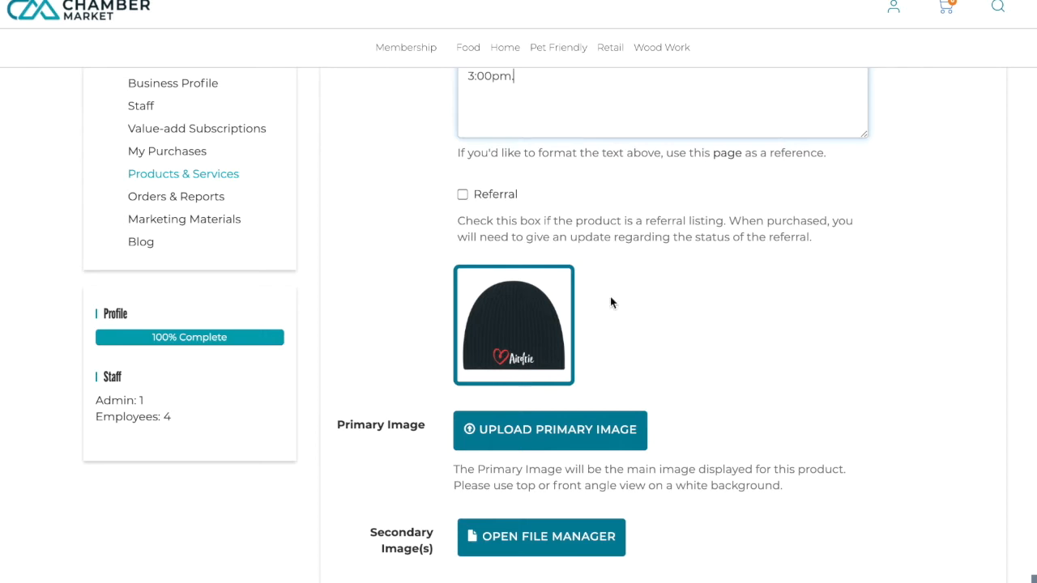
{"action": "scroll", "coordinate": [640, 306], "scroll_direction": "down", "scroll_amount": 1}
{"action": "scroll", "coordinate": [696, 314], "scroll_direction": "down", "scroll_amount": 3}
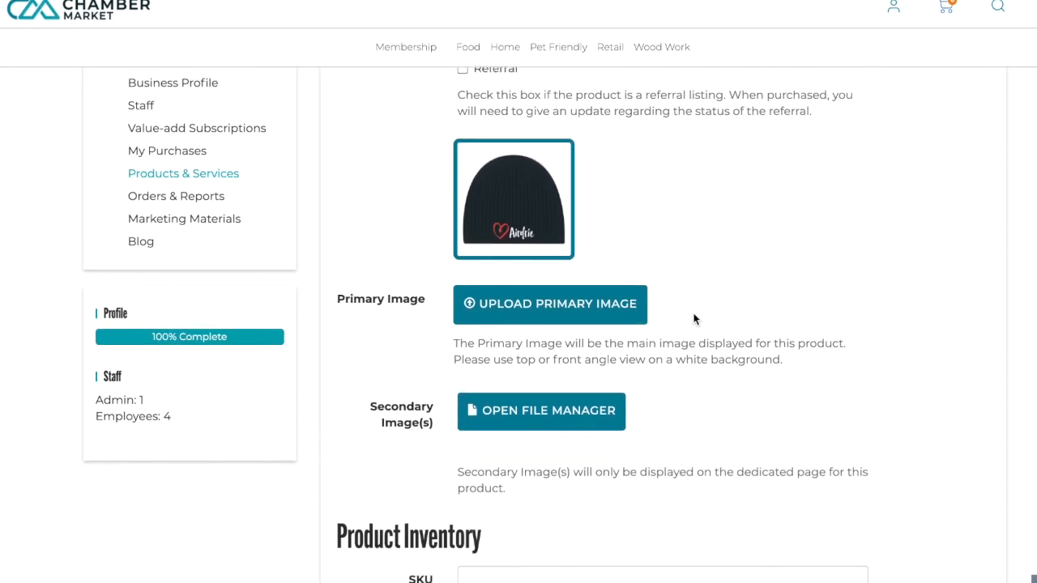
{"action": "scroll", "coordinate": [693, 313], "scroll_direction": "down", "scroll_amount": 1}
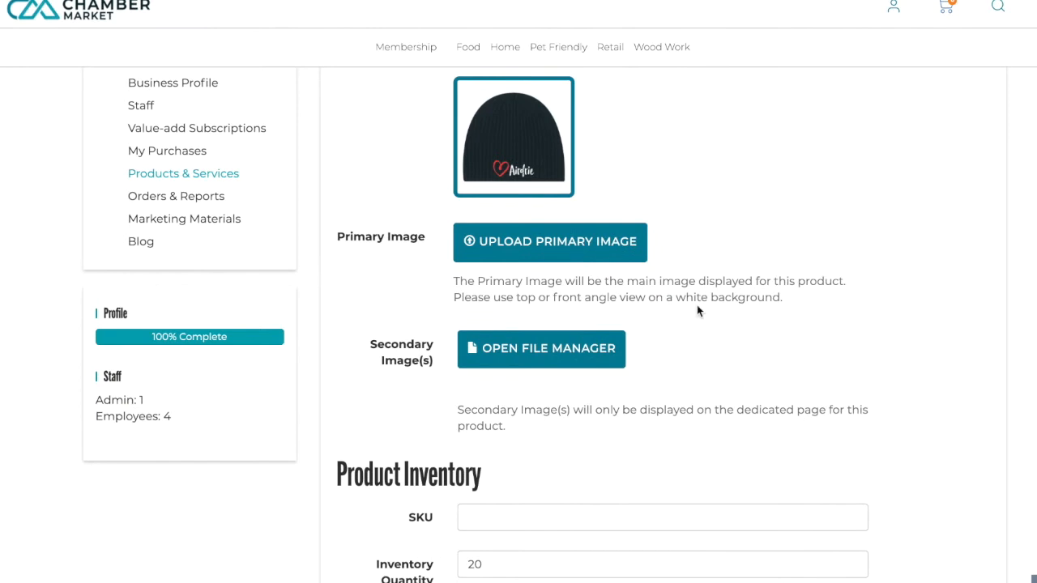
{"action": "left_click", "coordinate": [551, 354]}
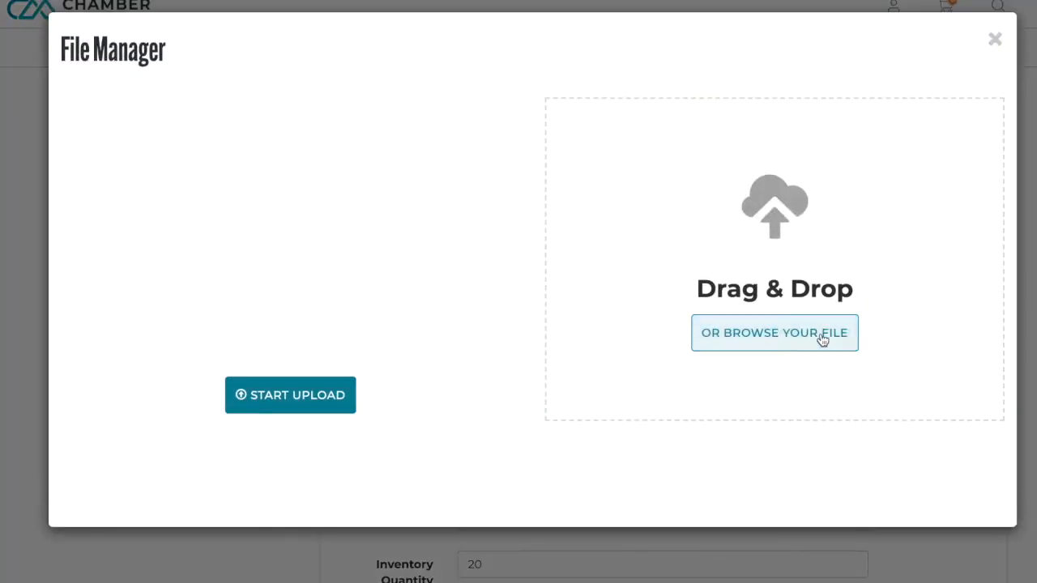
{"action": "left_click", "coordinate": [753, 324]}
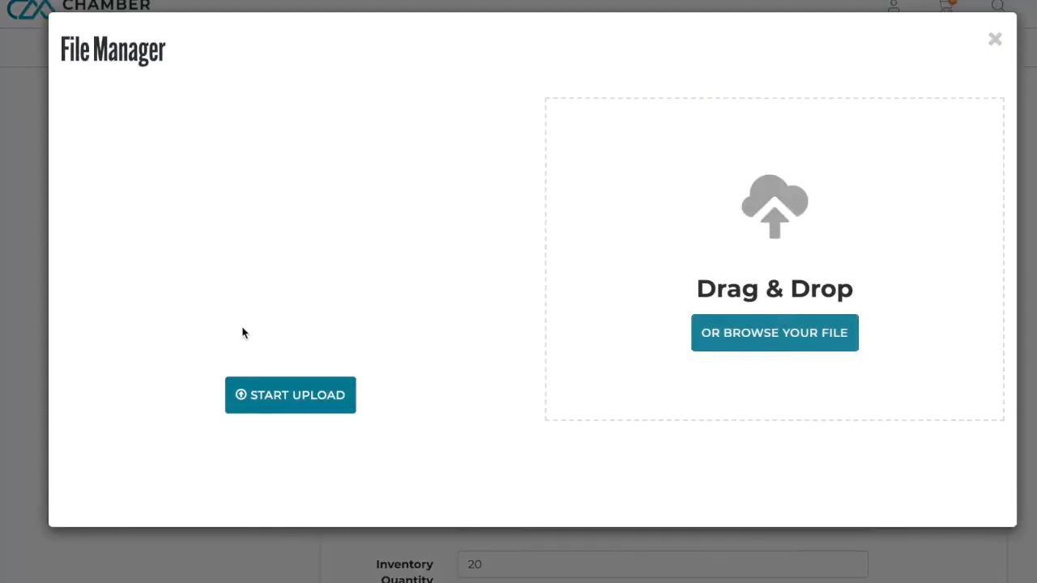
{"action": "left_click", "coordinate": [256, 404]}
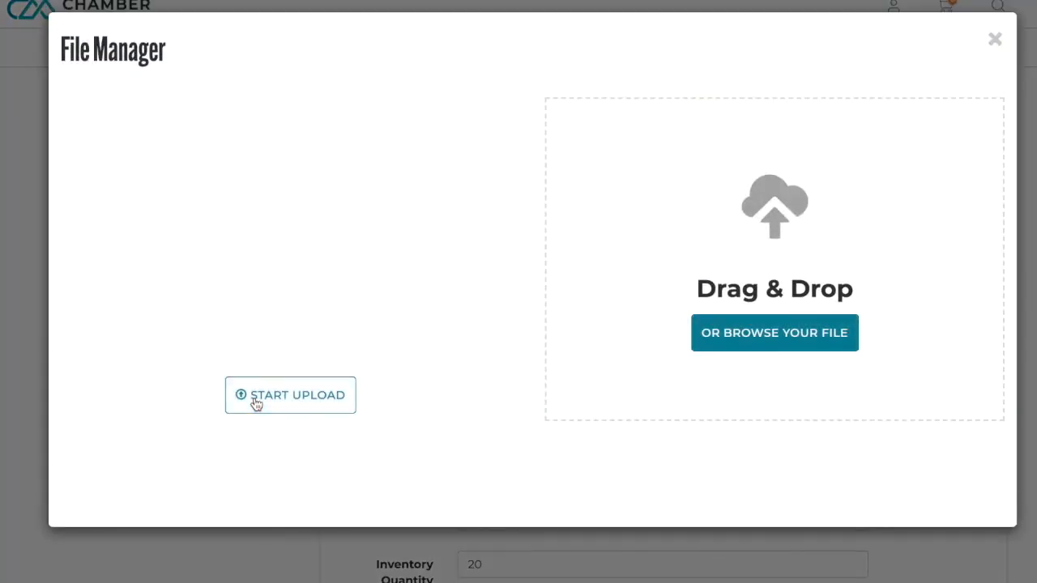
{"action": "left_click", "coordinate": [995, 40]}
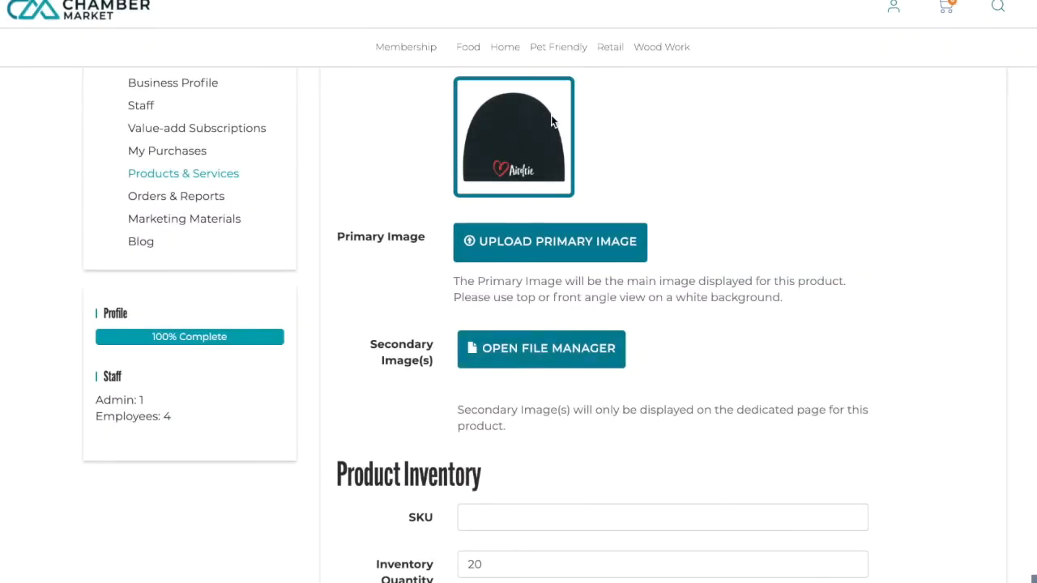
Try blue and green as product options, one per line, and clear both from the product inventory section
{"action": "scroll", "coordinate": [730, 324], "scroll_direction": "down", "scroll_amount": 3}
{"action": "scroll", "coordinate": [736, 343], "scroll_direction": "down", "scroll_amount": 5}
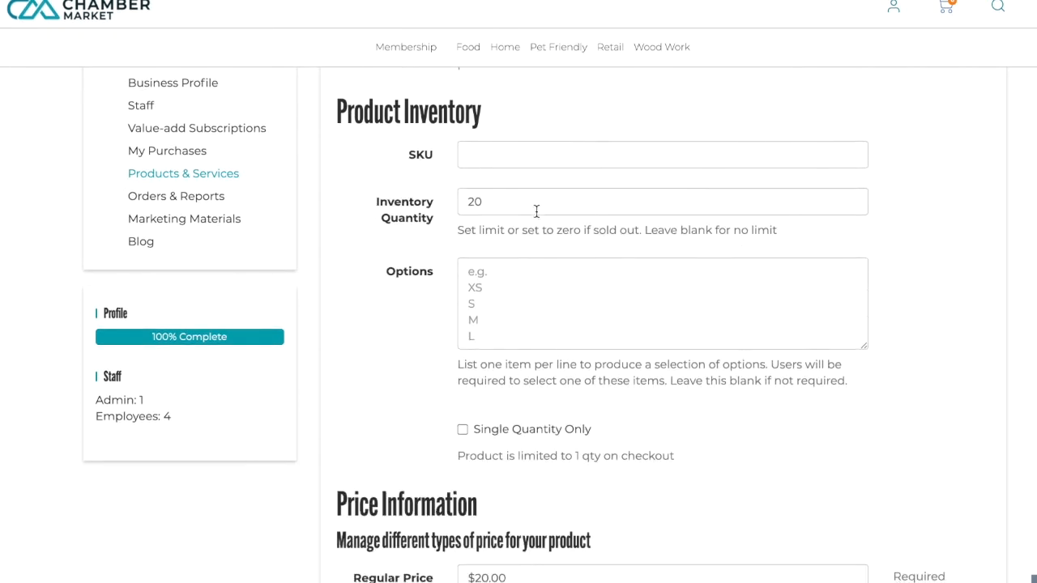
{"action": "left_click", "coordinate": [534, 202]}
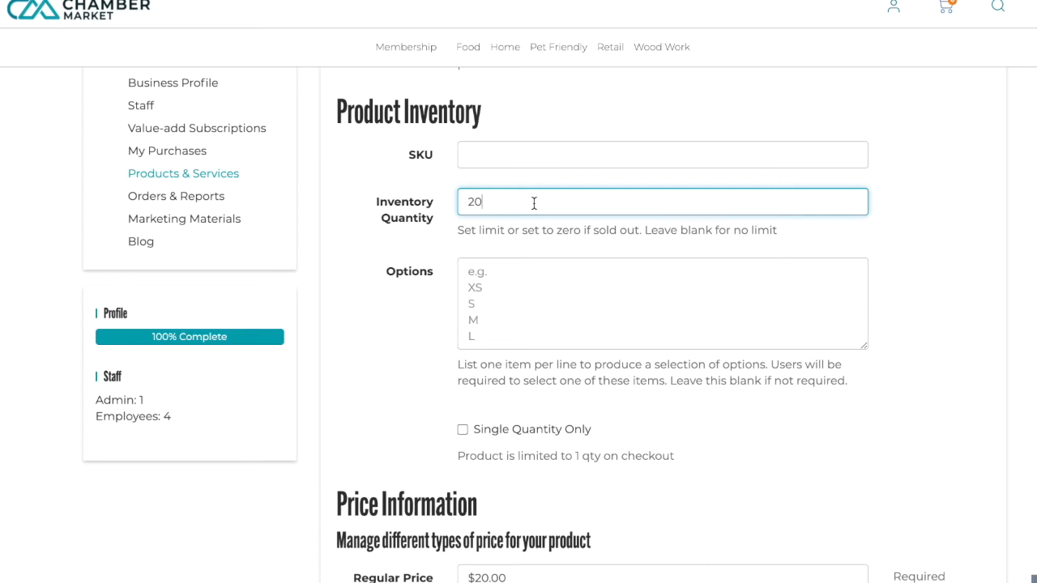
{"action": "left_click", "coordinate": [499, 272]}
{"action": "type", "text": "blue"}
{"action": "key", "text": "Return"}
{"action": "type", "text": "grr"}
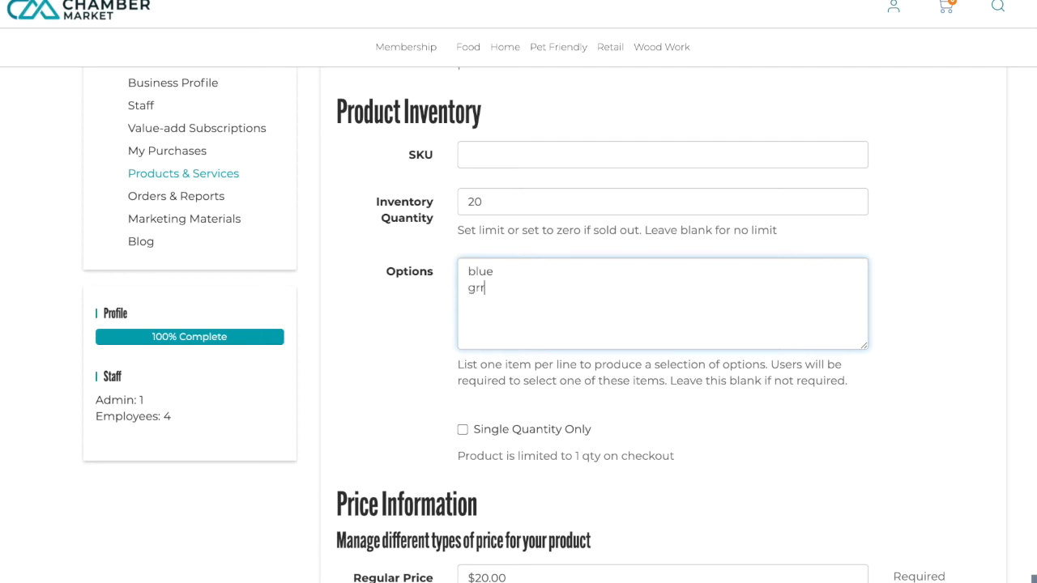
{"action": "type", "text": "een"}
{"action": "key", "text": "BackSpace"}
{"action": "key", "text": "BackSpace"}
{"action": "key", "text": "BackSpace"}
{"action": "key", "text": "BackSpace"}
{"action": "key", "text": "BackSpace"}
{"action": "key", "text": "BackSpace"}
{"action": "key", "text": "BackSpace"}
{"action": "key", "text": "BackSpace"}
{"action": "key", "text": "BackSpace"}
{"action": "key", "text": "BackSpace"}
Inspect the regular and discounted member price fields, leaving the discounted price empty
{"action": "scroll", "coordinate": [724, 385], "scroll_direction": "down", "scroll_amount": 2}
{"action": "scroll", "coordinate": [764, 344], "scroll_direction": "down", "scroll_amount": 1}
{"action": "scroll", "coordinate": [781, 256], "scroll_direction": "down", "scroll_amount": 5}
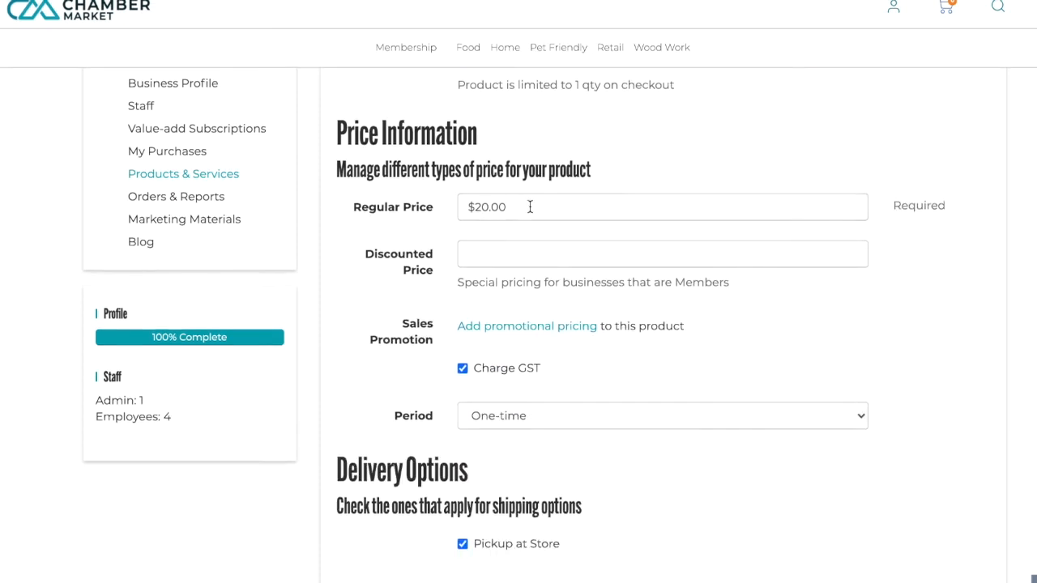
{"action": "left_click", "coordinate": [537, 252]}
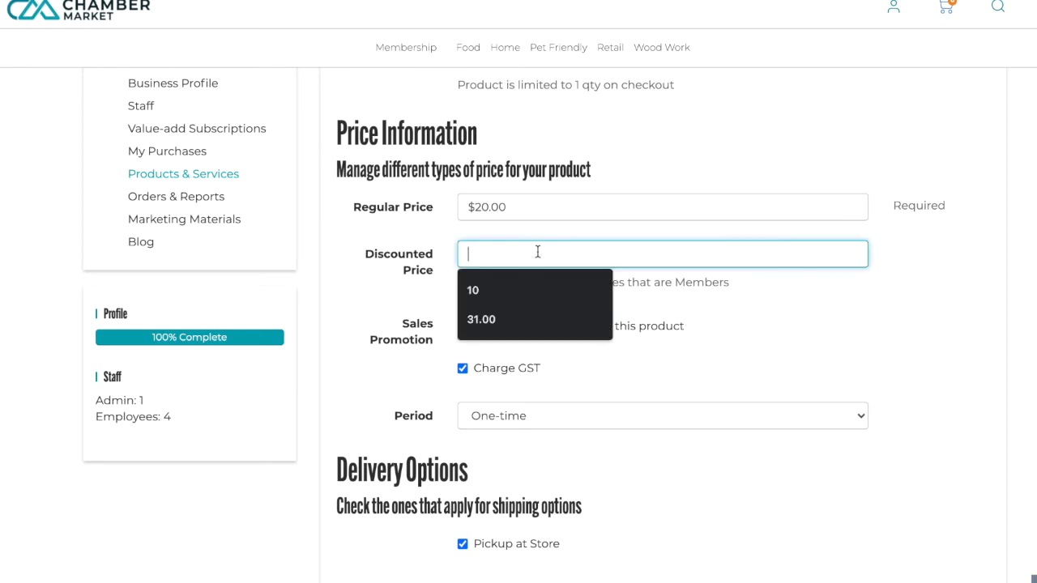
{"action": "left_click", "coordinate": [921, 267]}
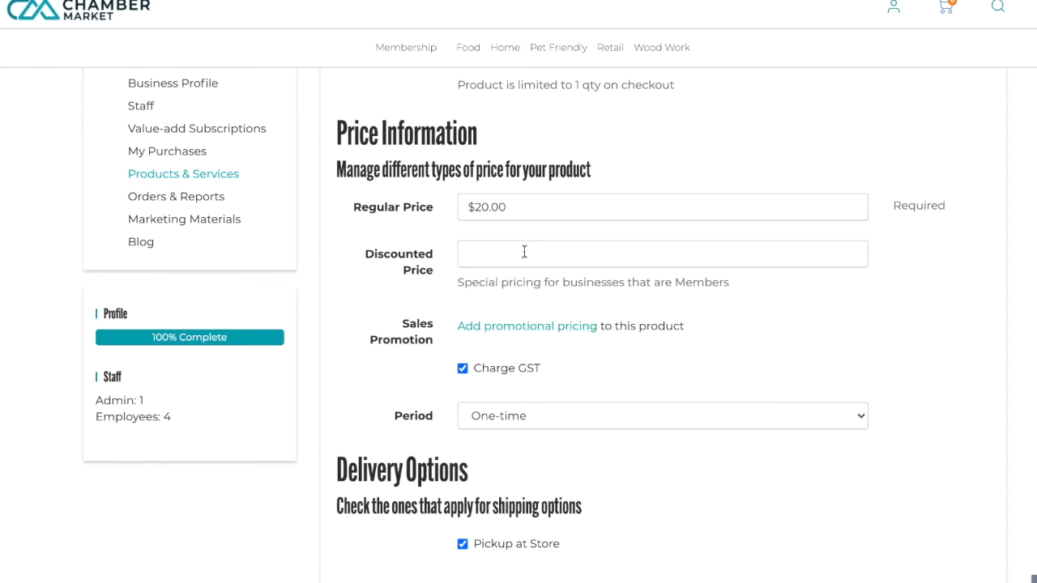
Review the promotion and GST settings and look through the billing period choices, keeping One-time
{"action": "scroll", "coordinate": [855, 312], "scroll_direction": "down", "scroll_amount": 1}
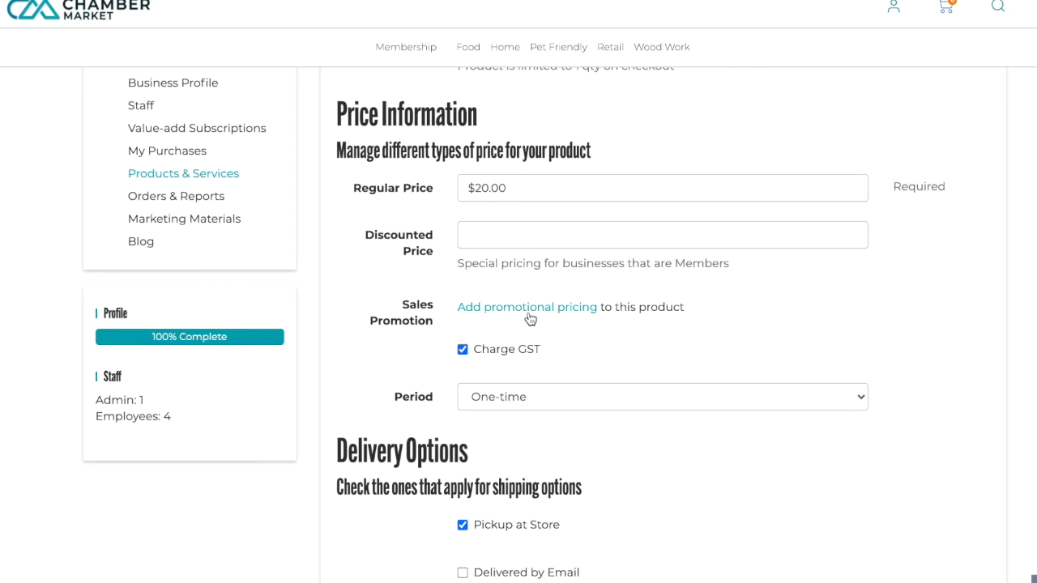
{"action": "scroll", "coordinate": [789, 284], "scroll_direction": "down", "scroll_amount": 1}
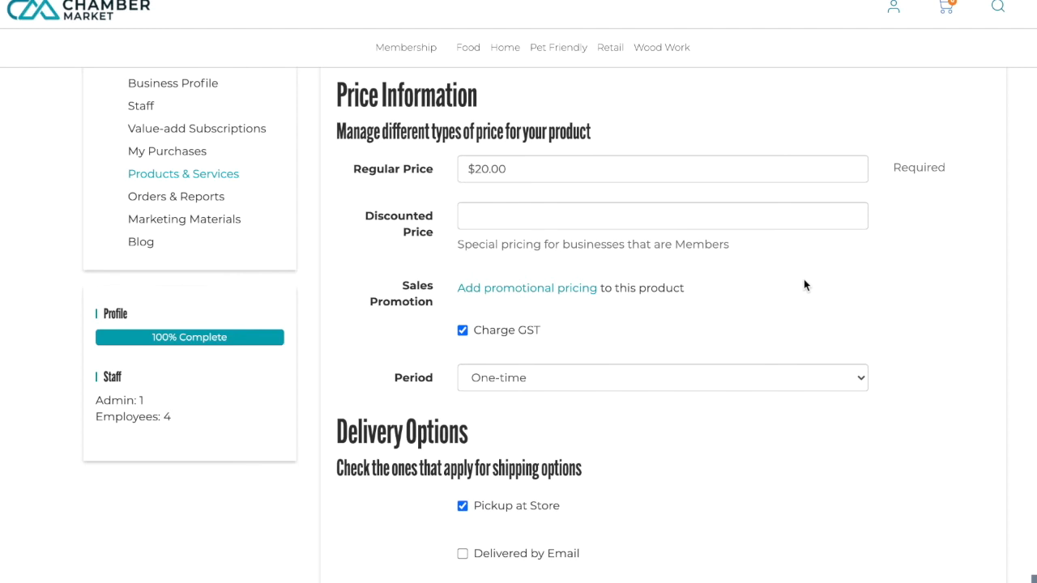
{"action": "scroll", "coordinate": [805, 283], "scroll_direction": "down", "scroll_amount": 4}
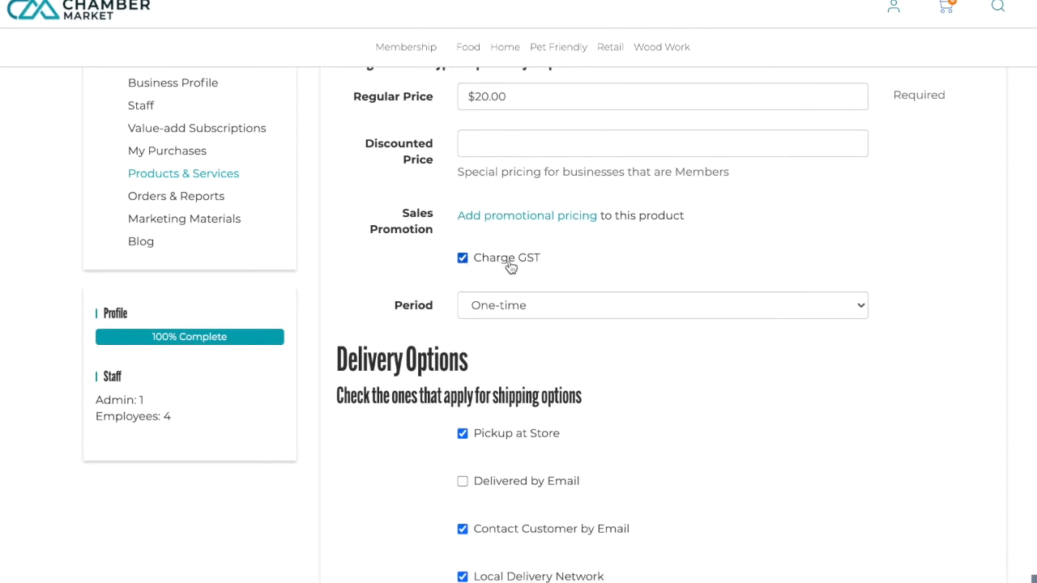
{"action": "scroll", "coordinate": [766, 267], "scroll_direction": "down", "scroll_amount": 1}
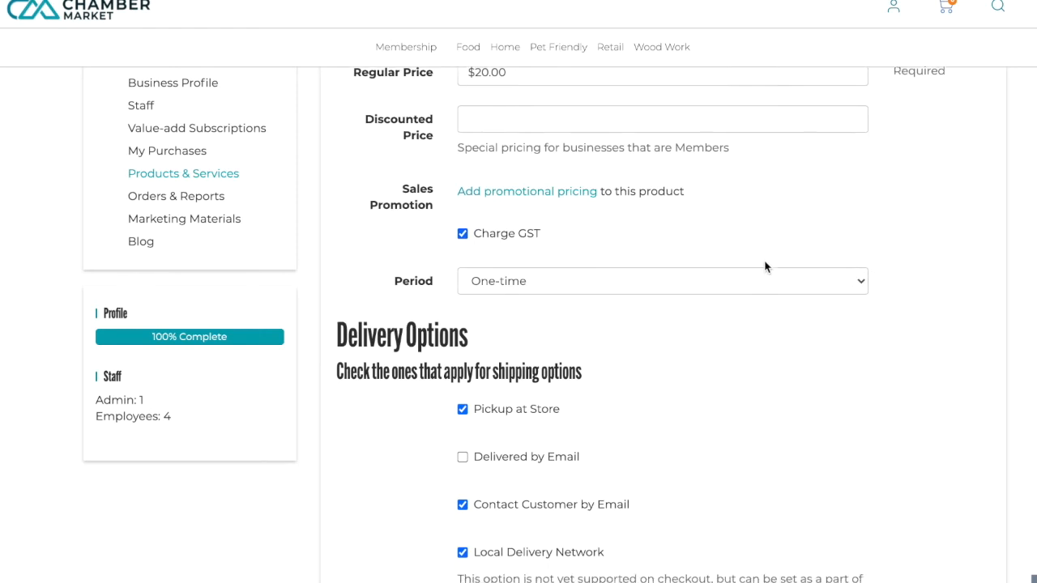
{"action": "left_click", "coordinate": [587, 244]}
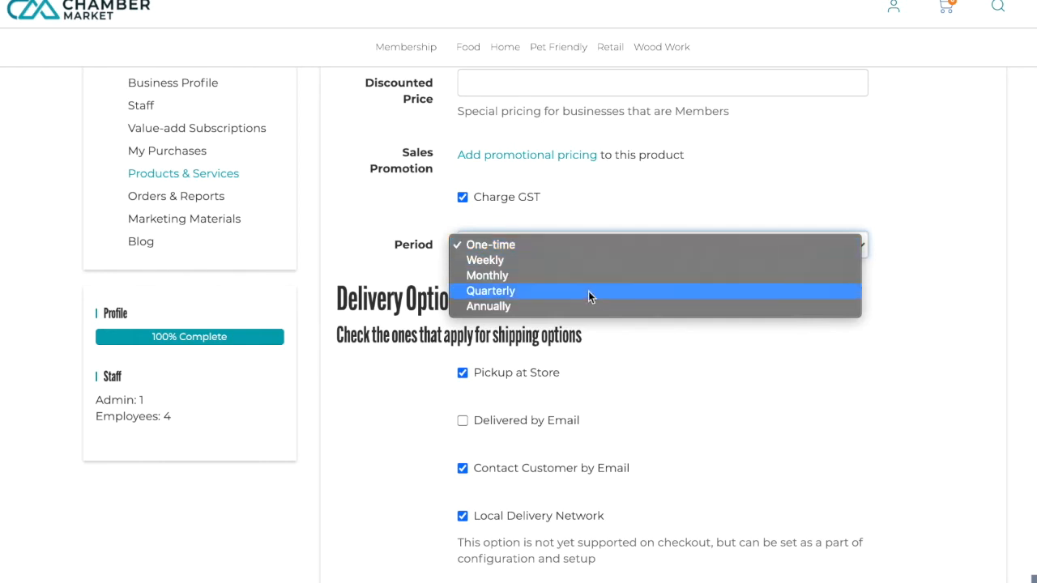
{"action": "left_click", "coordinate": [886, 280]}
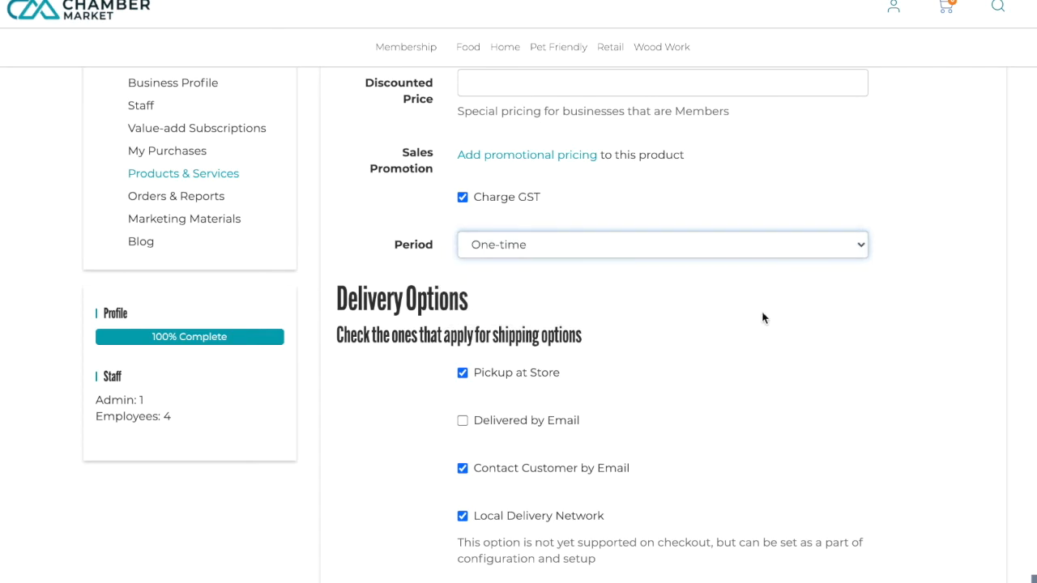
Review the delivery method checkboxes for store pickup, email delivery, customer contact by email and the local delivery network
{"action": "scroll", "coordinate": [757, 313], "scroll_direction": "down", "scroll_amount": 1}
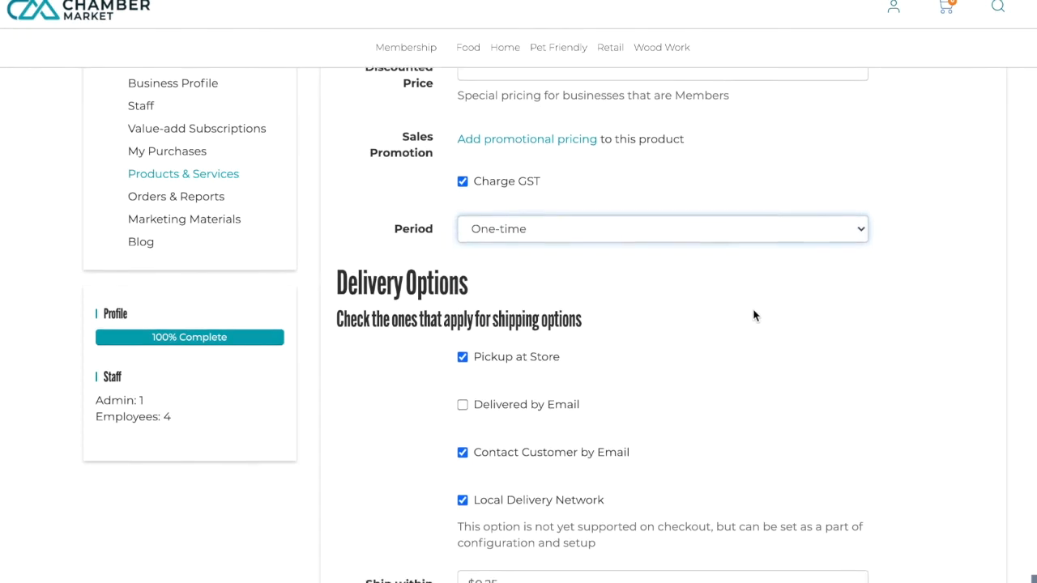
{"action": "scroll", "coordinate": [750, 310], "scroll_direction": "down", "scroll_amount": 2}
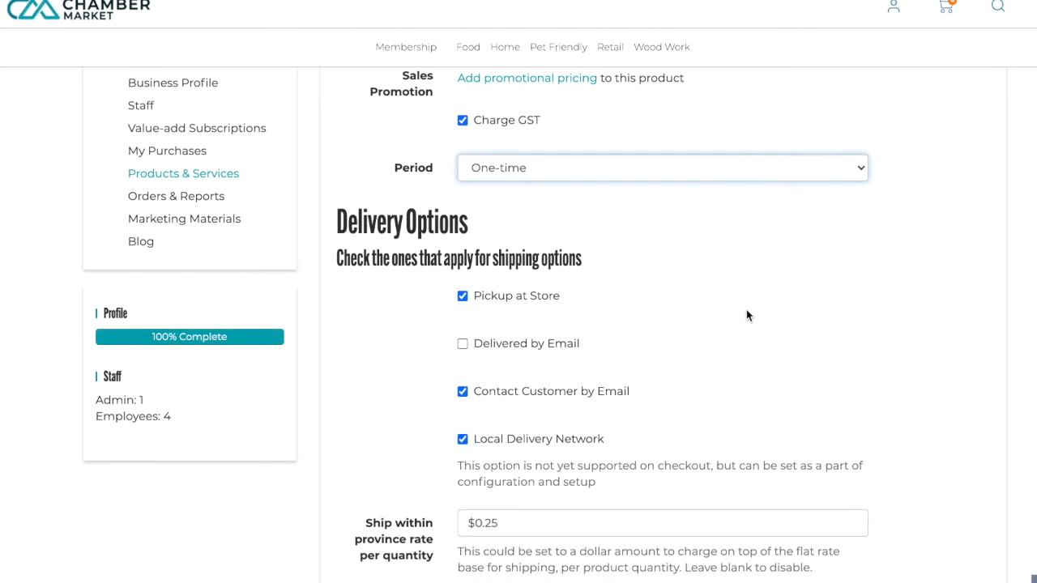
{"action": "scroll", "coordinate": [746, 311], "scroll_direction": "down", "scroll_amount": 1}
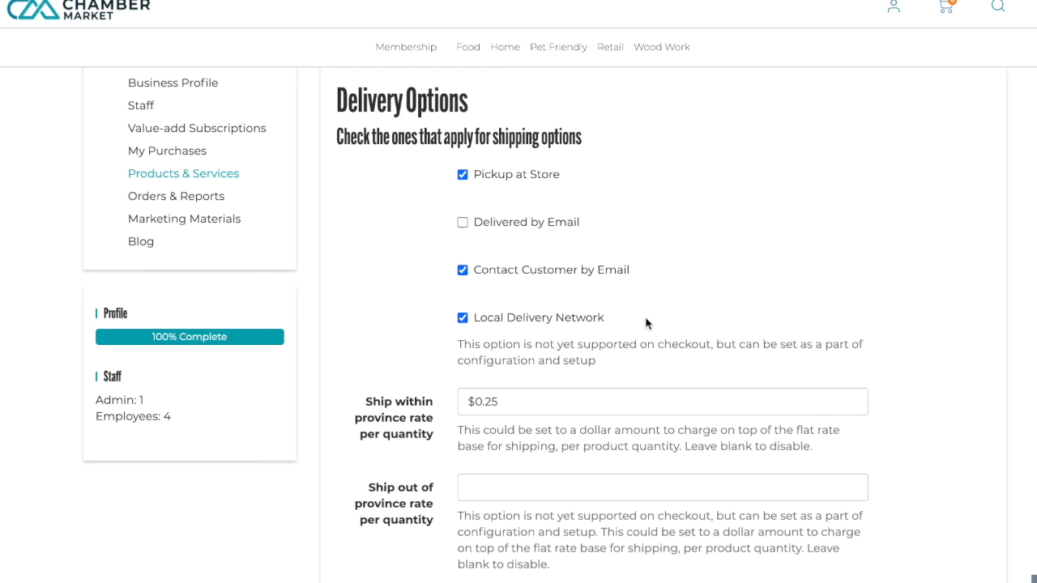
{"action": "scroll", "coordinate": [648, 334], "scroll_direction": "down", "scroll_amount": 1}
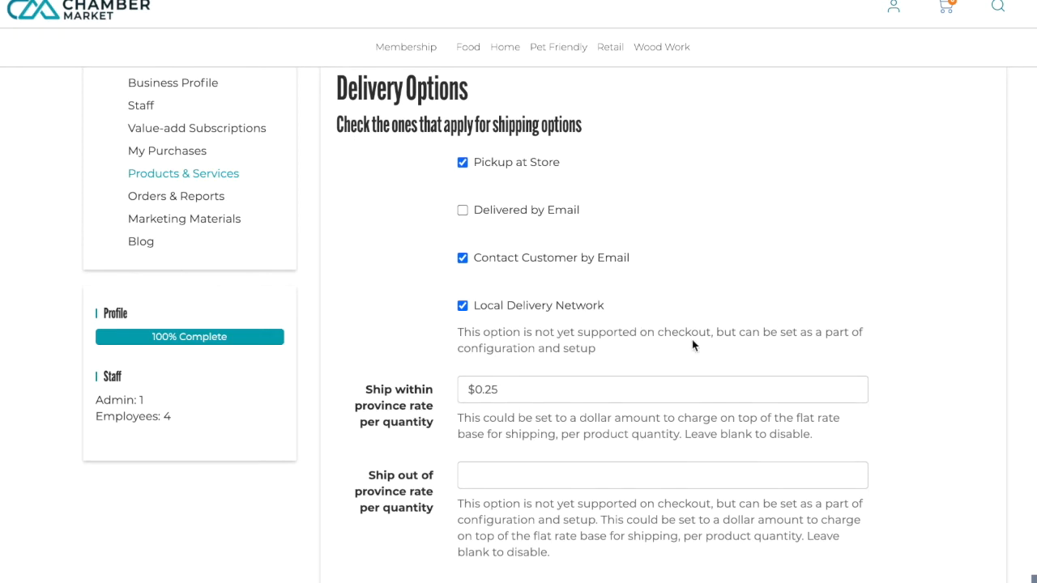
{"action": "scroll", "coordinate": [693, 342], "scroll_direction": "down", "scroll_amount": 2}
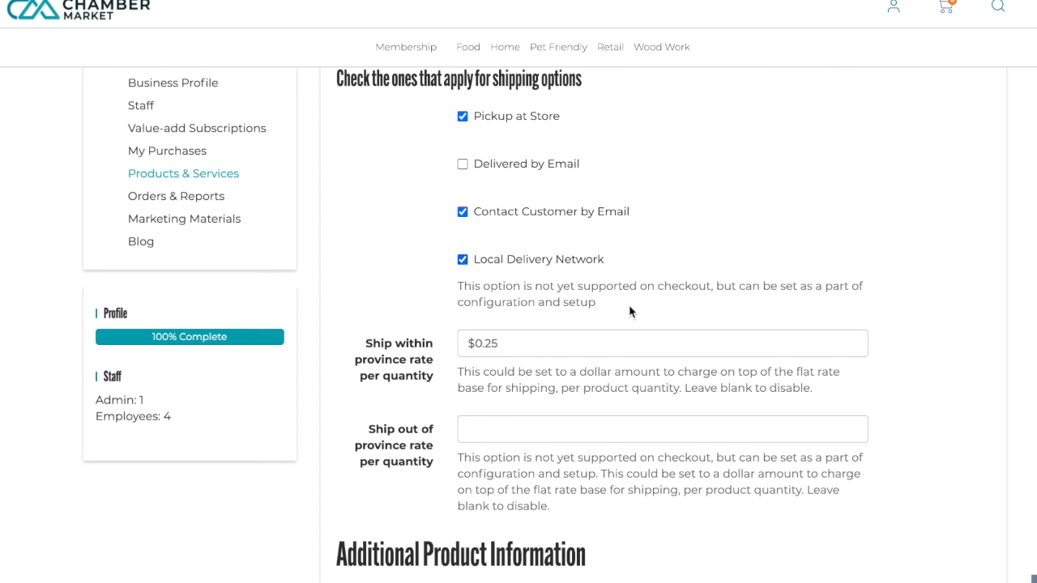
{"action": "scroll", "coordinate": [632, 310], "scroll_direction": "down", "scroll_amount": 1}
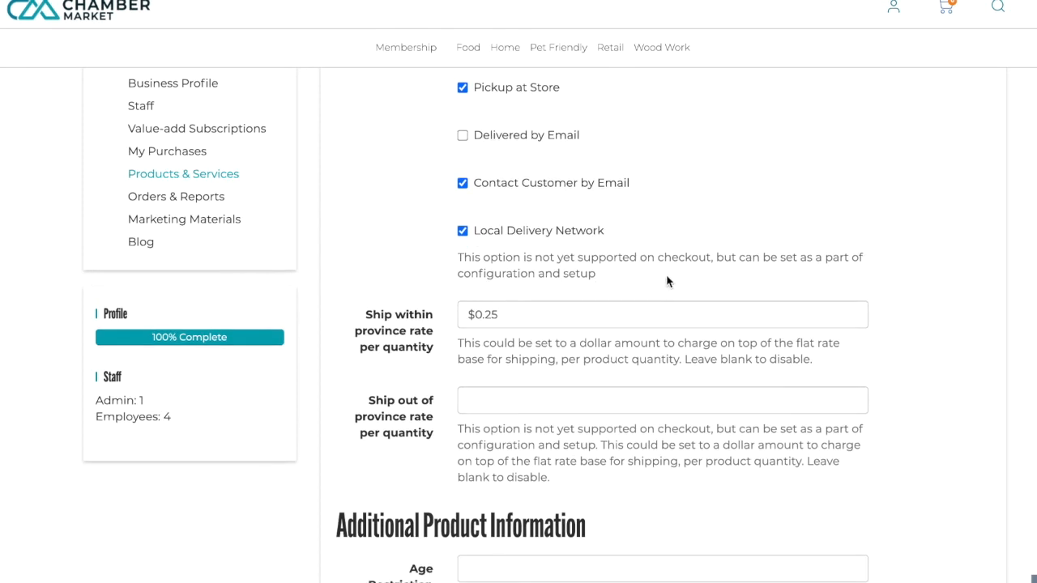
Examine the within-province and out-of-province shipping rates per quantity and the note on leaving a rate blank
{"action": "scroll", "coordinate": [667, 282], "scroll_direction": "down", "scroll_amount": 1}
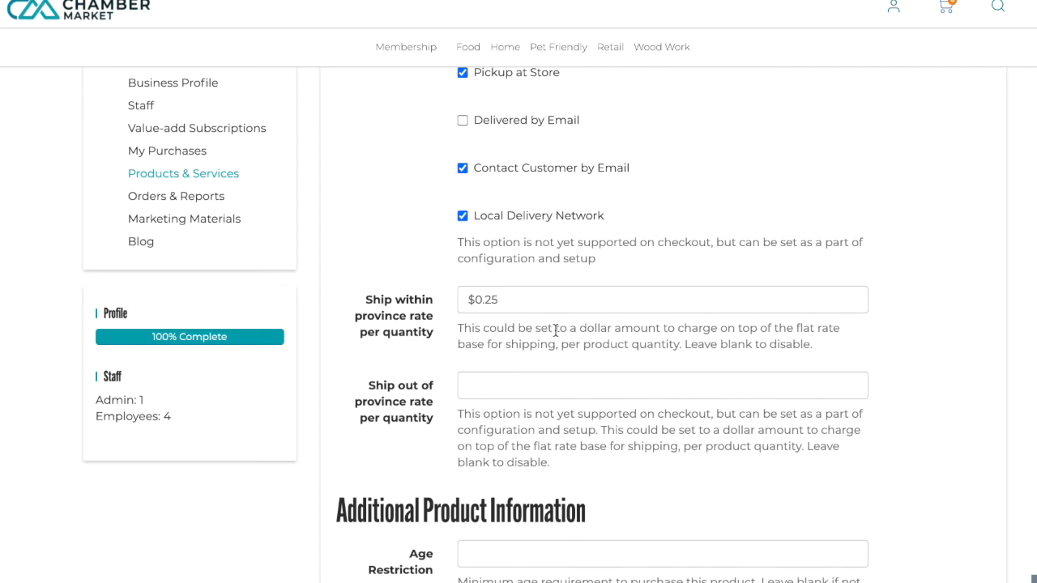
{"action": "scroll", "coordinate": [555, 330], "scroll_direction": "down", "scroll_amount": 1}
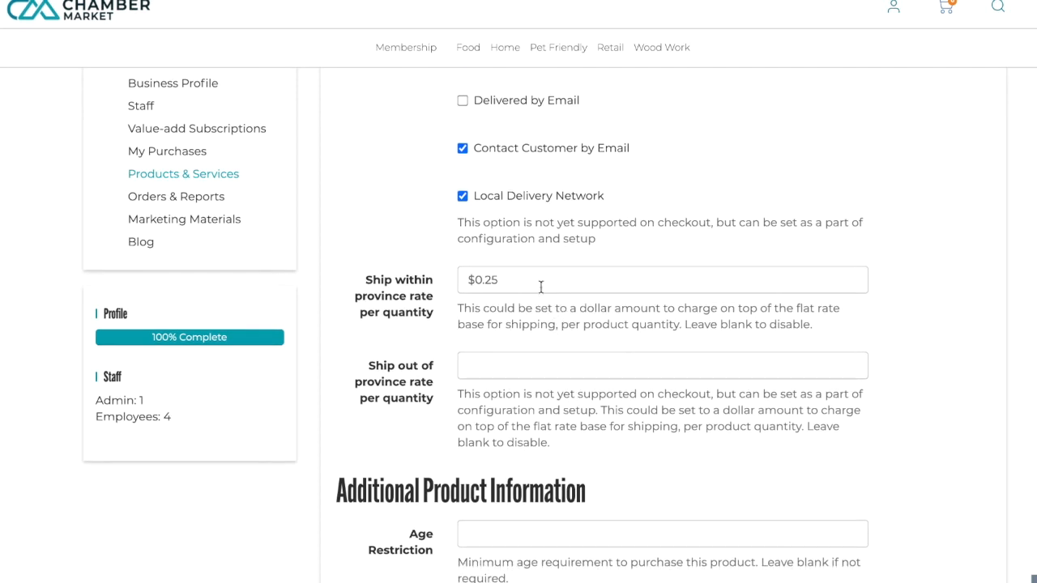
{"action": "scroll", "coordinate": [551, 308], "scroll_direction": "down", "scroll_amount": 1}
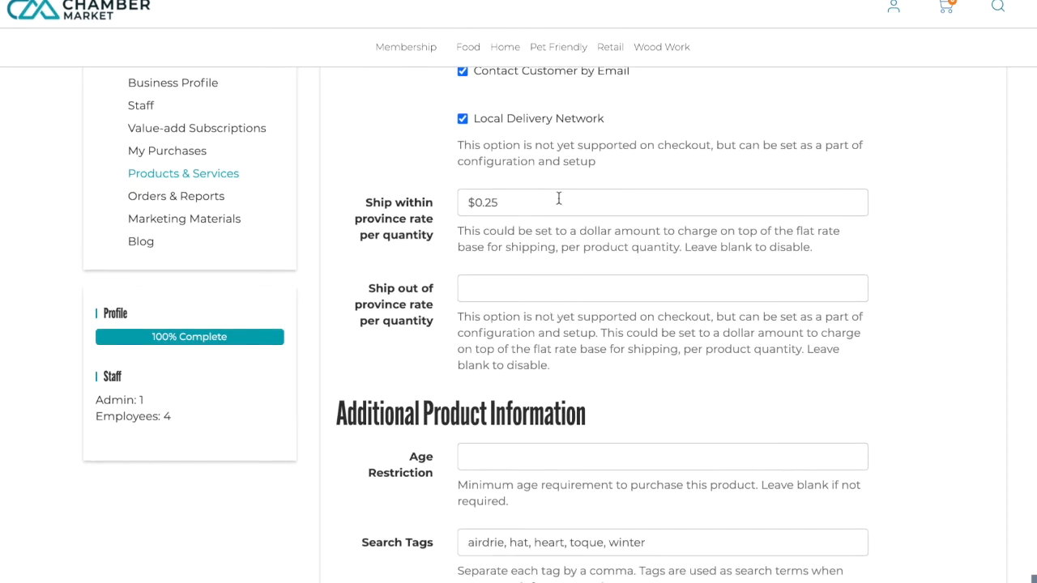
{"action": "left_click_drag", "start_coordinate": [813, 247], "coordinate": [679, 251]}
{"action": "left_click", "coordinate": [569, 251]}
Review the age restriction, search tags and YouTube video ID fields in the additional product information without changing them
{"action": "scroll", "coordinate": [425, 314], "scroll_direction": "down", "scroll_amount": 2}
{"action": "scroll", "coordinate": [427, 316], "scroll_direction": "down", "scroll_amount": 4}
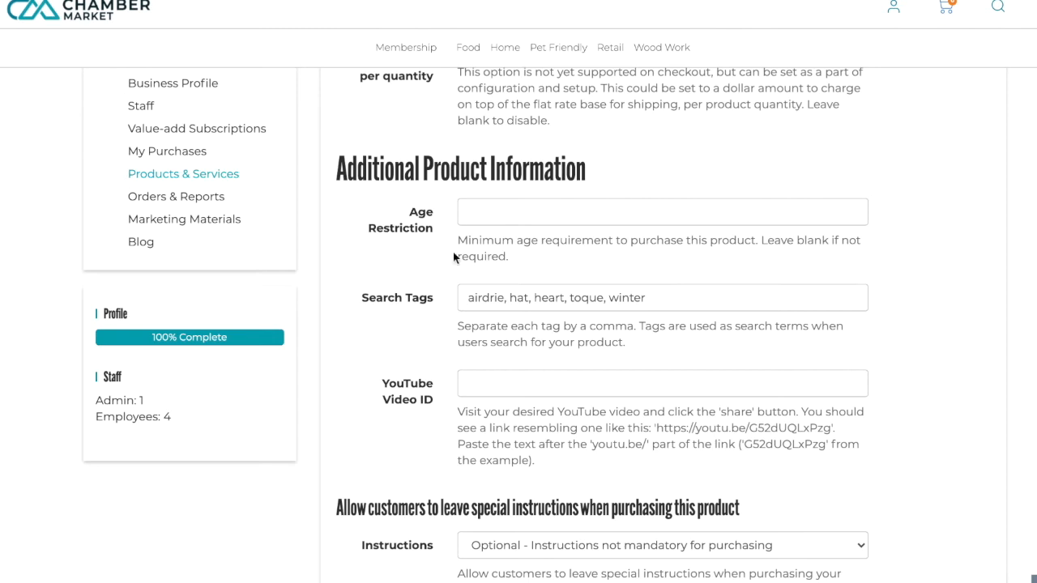
{"action": "scroll", "coordinate": [435, 290], "scroll_direction": "down", "scroll_amount": 1}
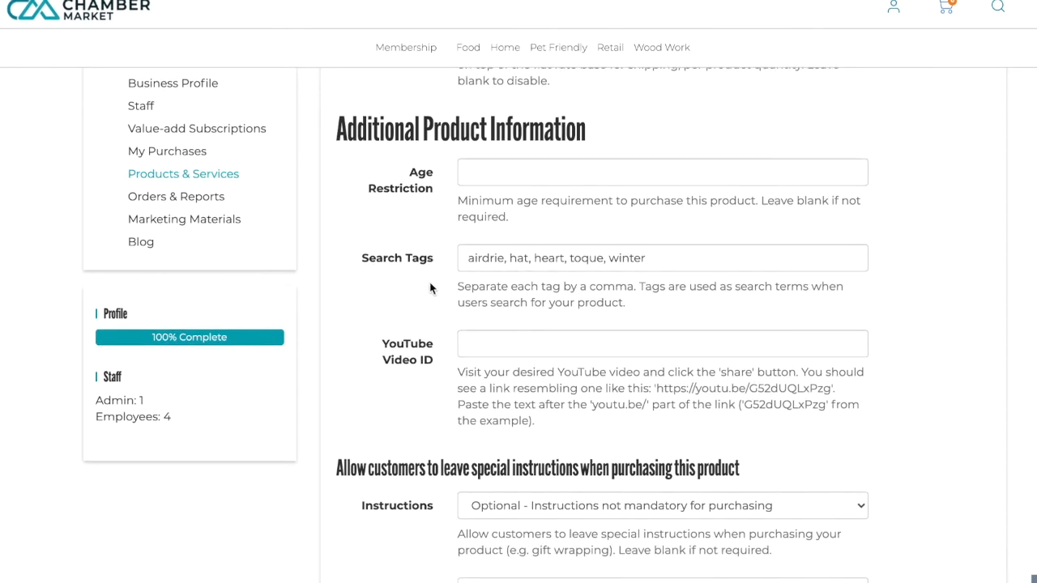
{"action": "left_click", "coordinate": [663, 258]}
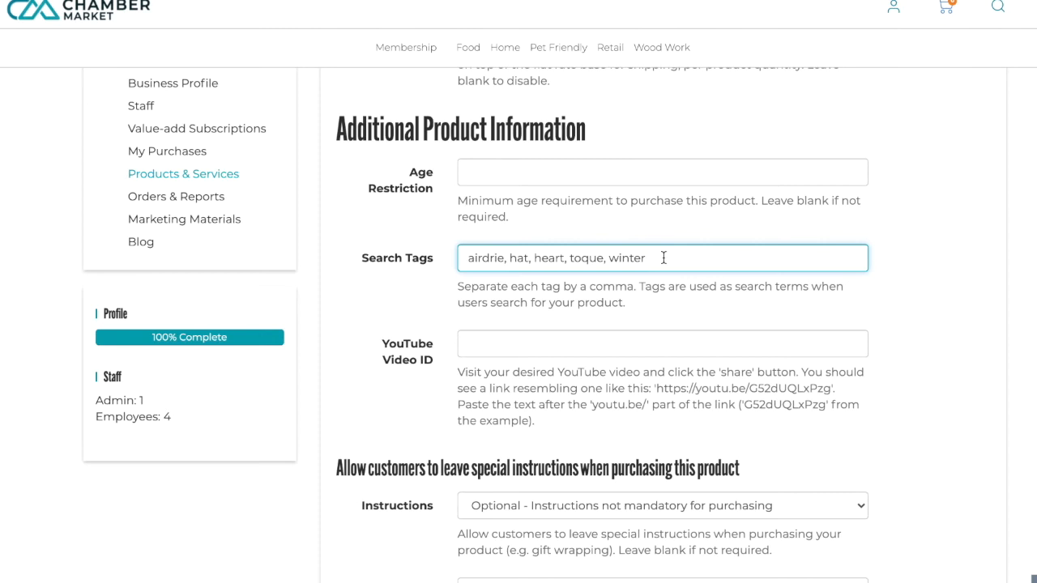
{"action": "left_click", "coordinate": [688, 317]}
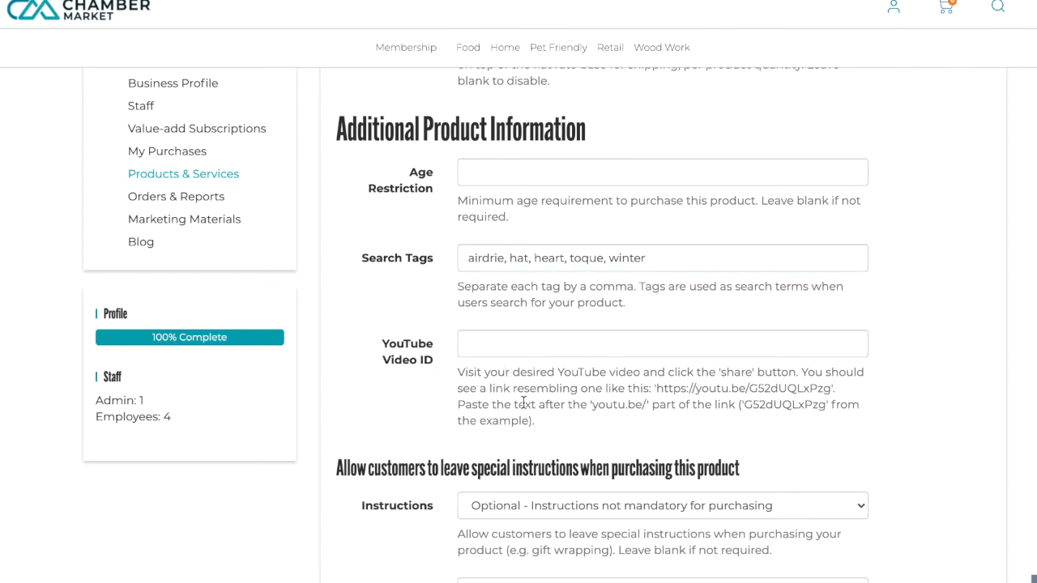
{"action": "scroll", "coordinate": [517, 364], "scroll_direction": "down", "scroll_amount": 1}
{"action": "left_click", "coordinate": [621, 319]}
{"action": "left_click", "coordinate": [444, 374]}
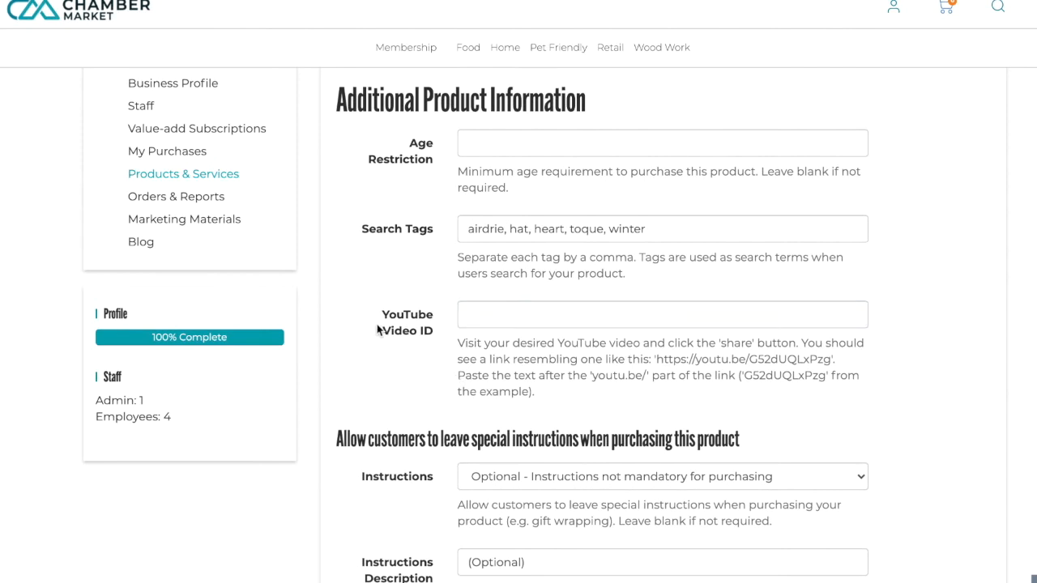
Inspect the special instructions settings and set Instructions to "Required - Instructions mandatory for purchasing"
{"action": "scroll", "coordinate": [378, 329], "scroll_direction": "down", "scroll_amount": 3}
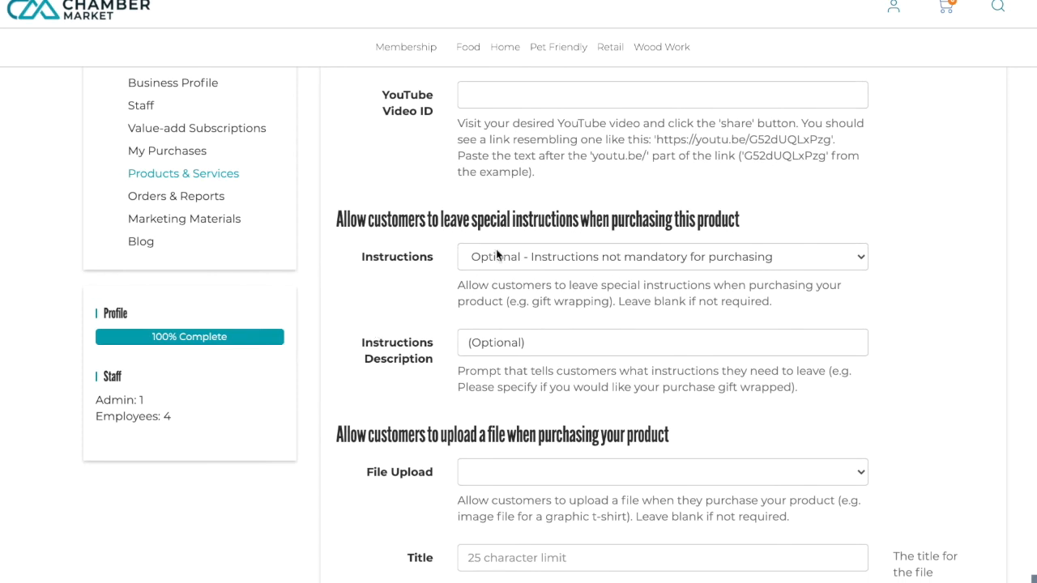
{"action": "left_click", "coordinate": [464, 261]}
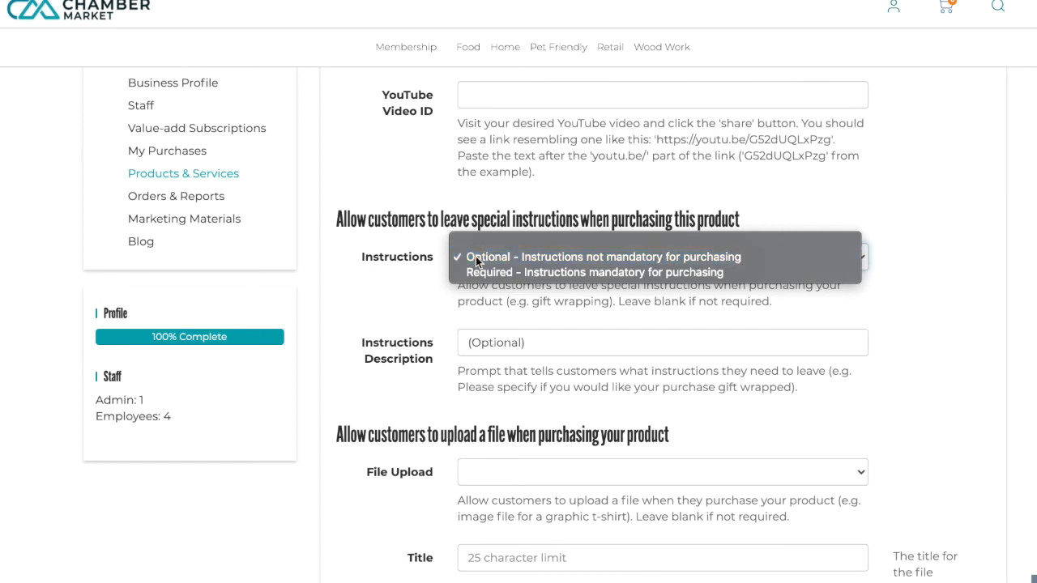
{"action": "left_click", "coordinate": [478, 257]}
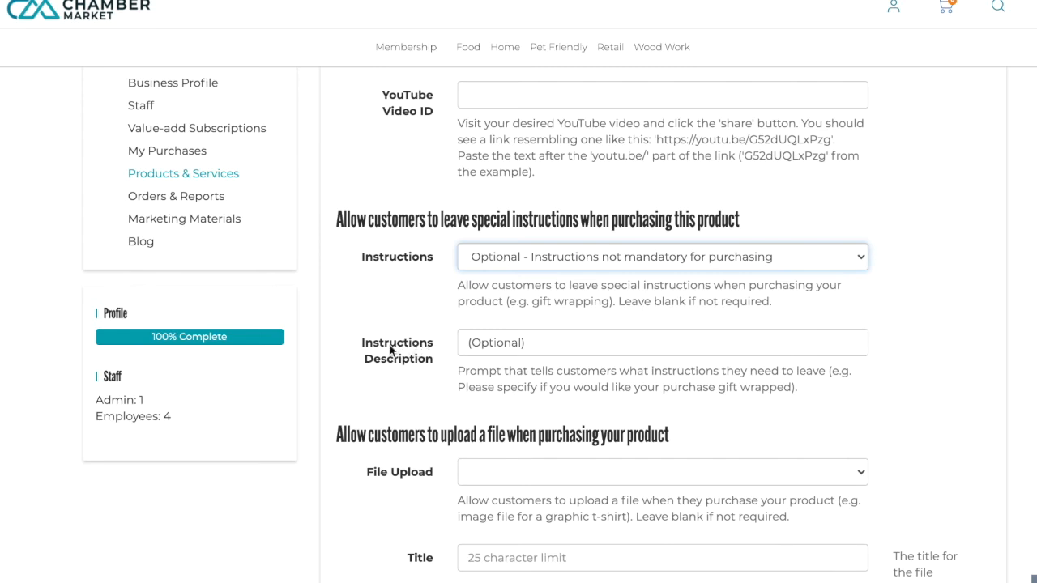
{"action": "left_click", "coordinate": [564, 344]}
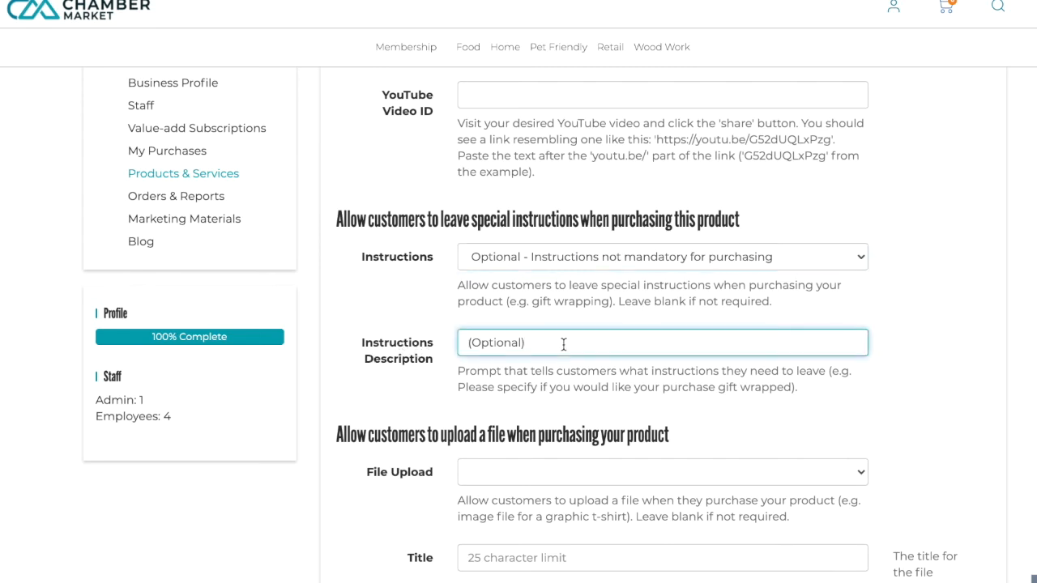
{"action": "left_click", "coordinate": [571, 323]}
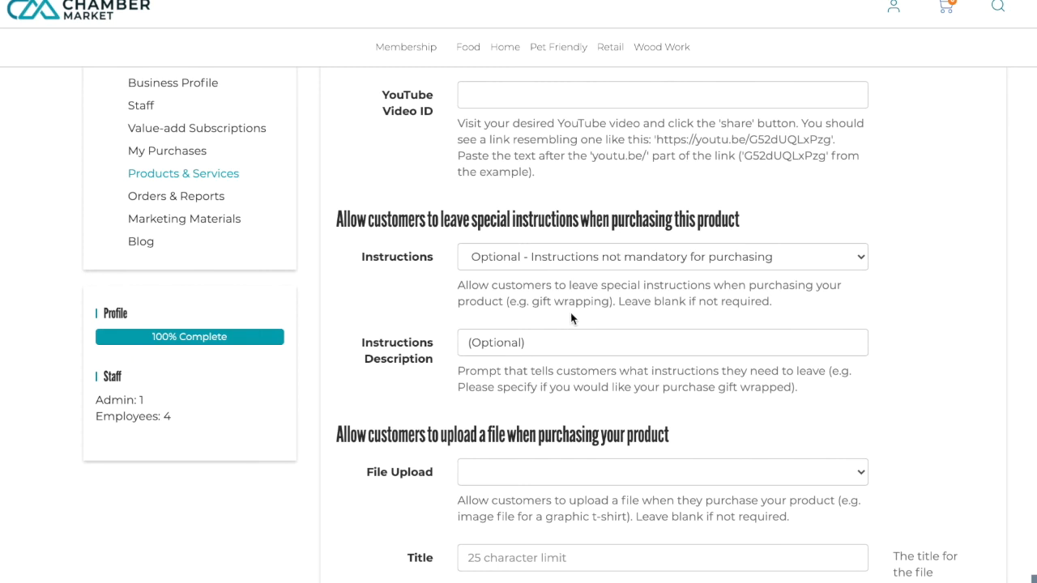
{"action": "left_click", "coordinate": [572, 264]}
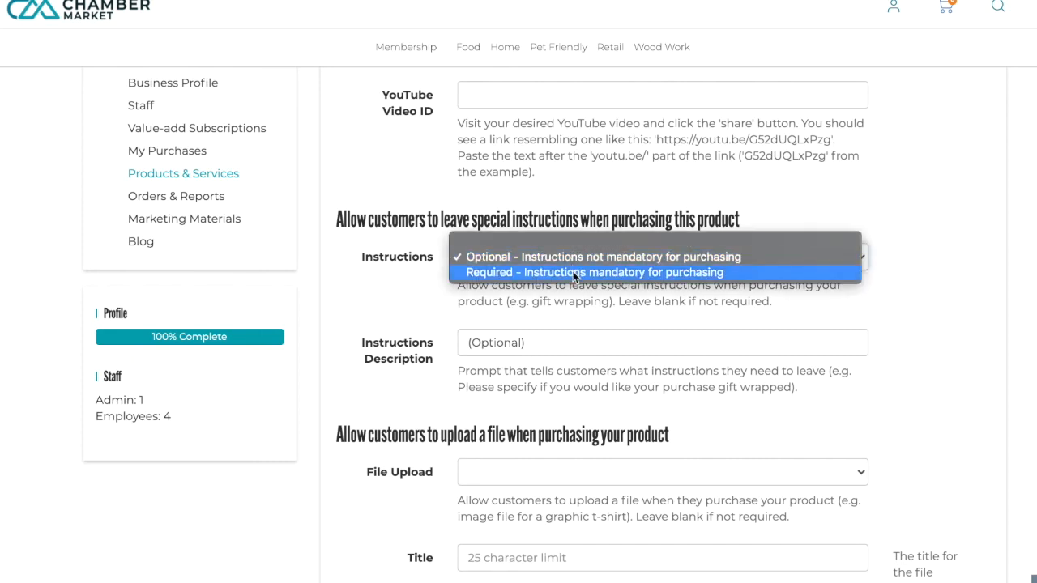
{"action": "left_click", "coordinate": [573, 274]}
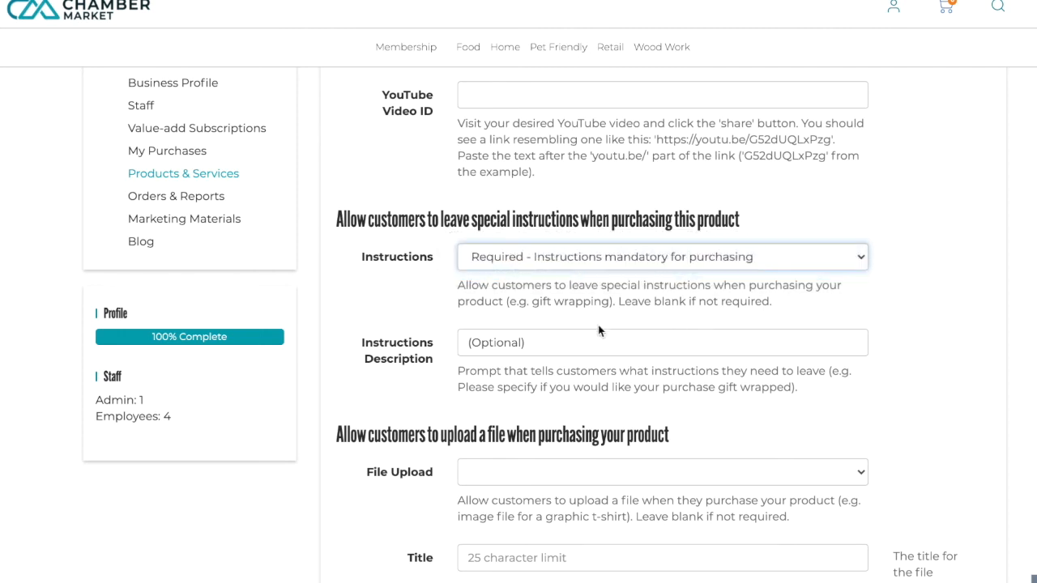
Try the suggested prompts for the instructions description by entering "s" and "pl", and restore the text to "(Optional)"
{"action": "left_click", "coordinate": [562, 343]}
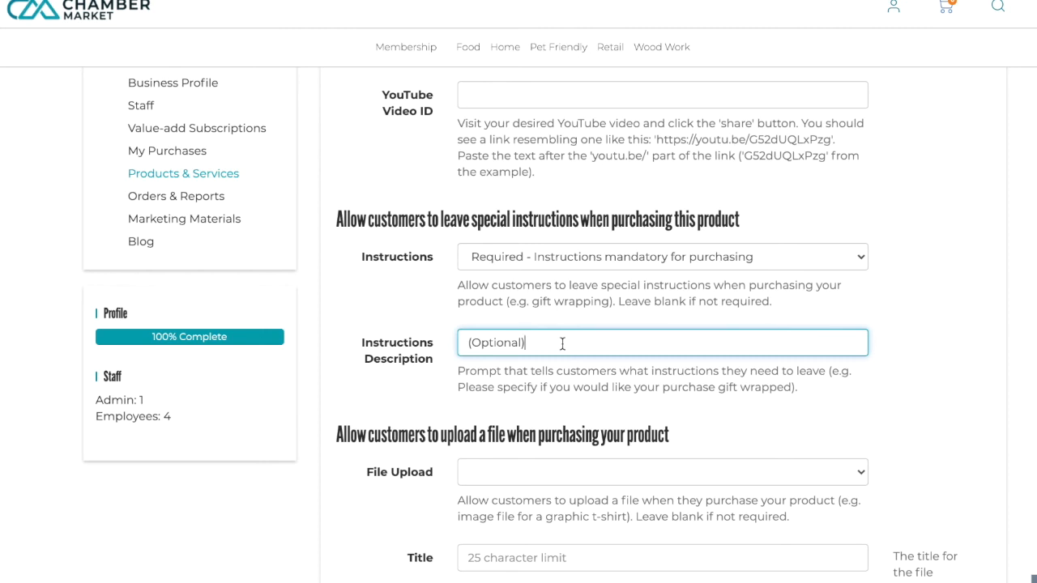
{"action": "left_click_drag", "start_coordinate": [542, 343], "coordinate": [425, 344]}
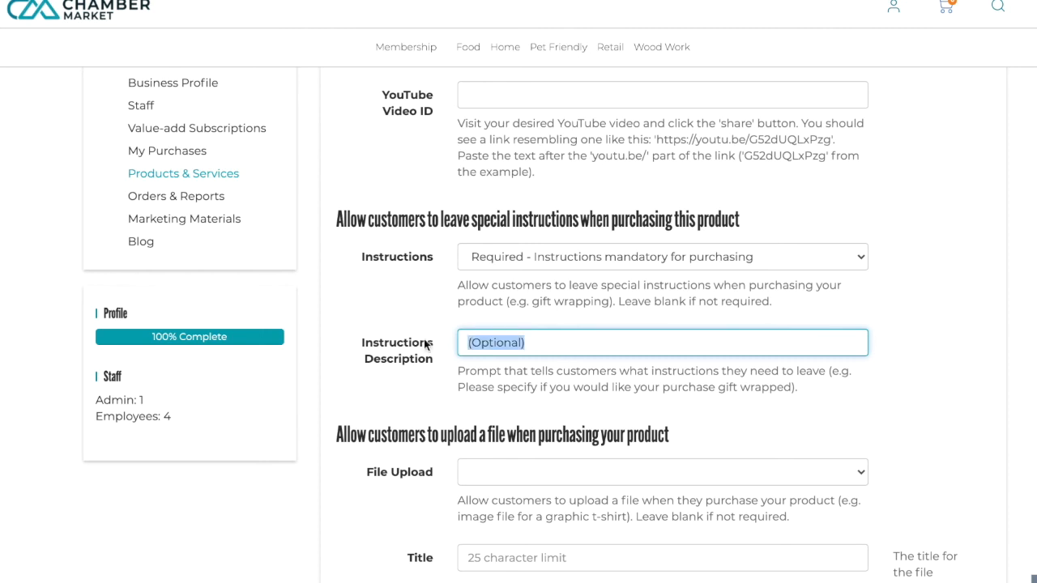
{"action": "type", "text": "s"}
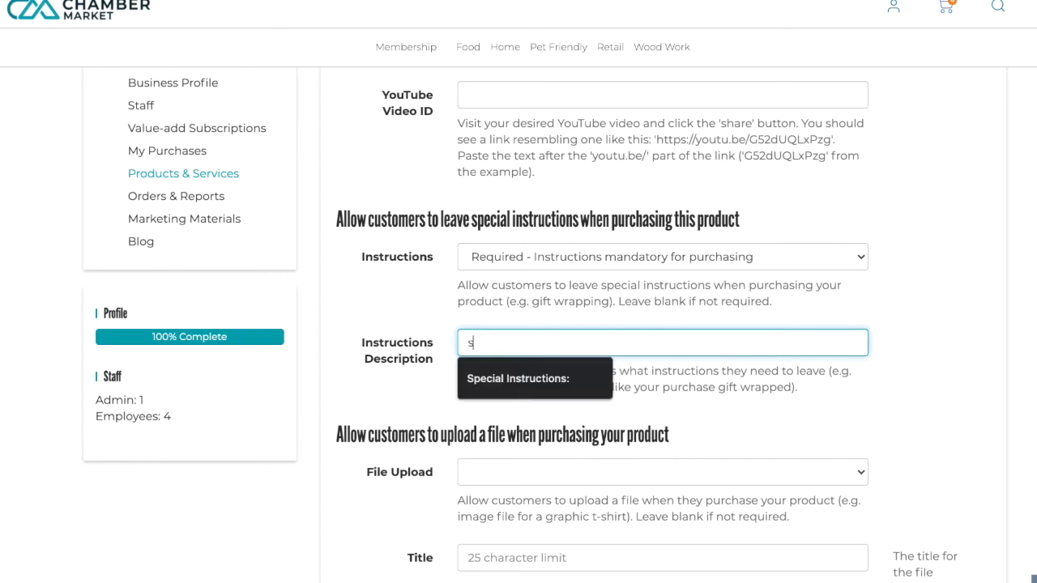
{"action": "key", "text": "BackSpace"}
{"action": "type", "text": "pl"}
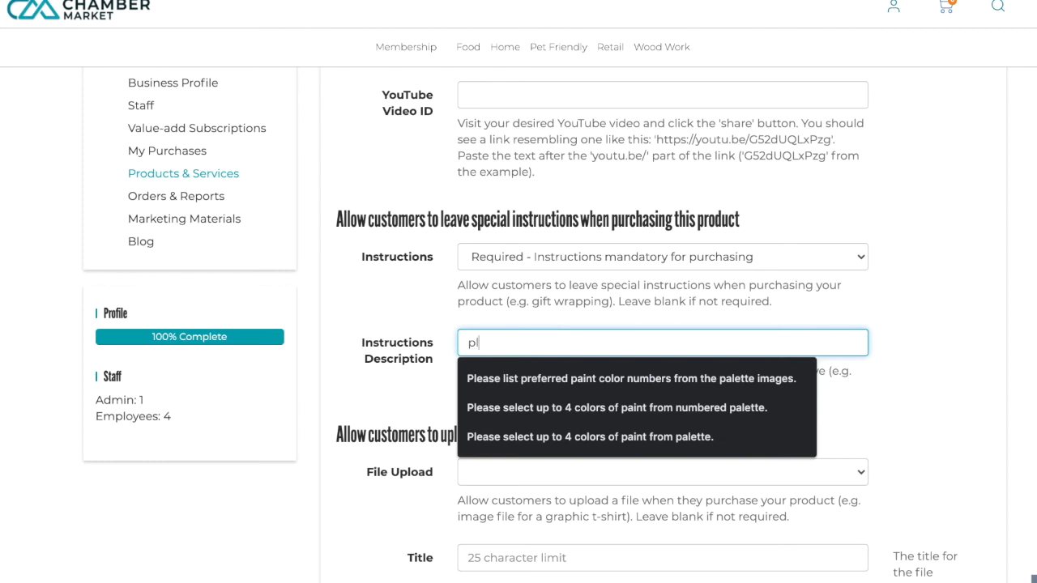
{"action": "key", "text": "BackSpace"}
{"action": "key", "text": "BackSpace"}
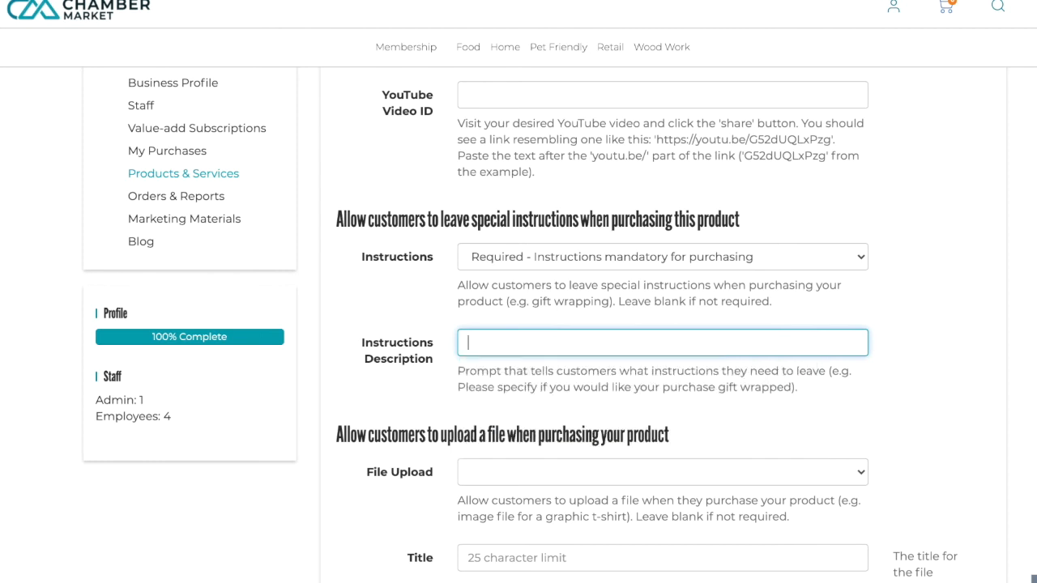
{"action": "type", "text": "(Optional"}
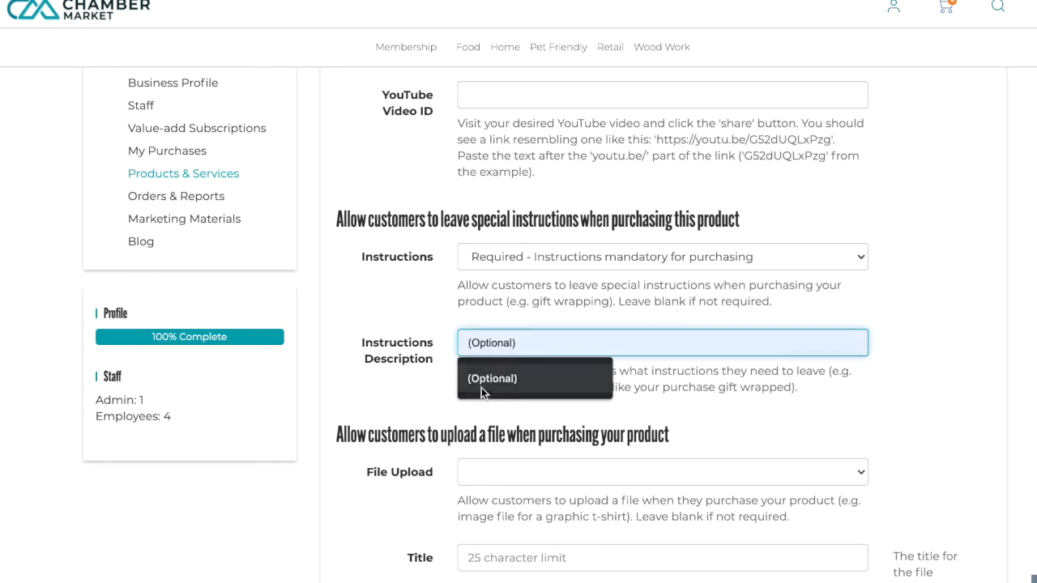
{"action": "left_click", "coordinate": [483, 381]}
{"action": "left_click", "coordinate": [920, 380]}
Examine the customer file upload choices, title, description and extensions fields and the product status setting, leaving them all as they are
{"action": "scroll", "coordinate": [815, 410], "scroll_direction": "down", "scroll_amount": 1}
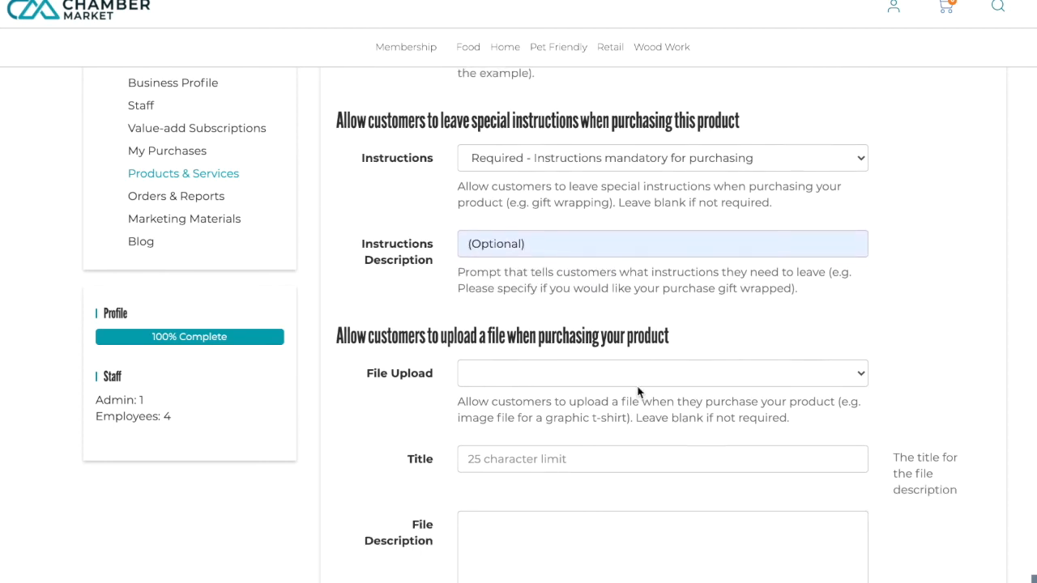
{"action": "scroll", "coordinate": [369, 428], "scroll_direction": "down", "scroll_amount": 1}
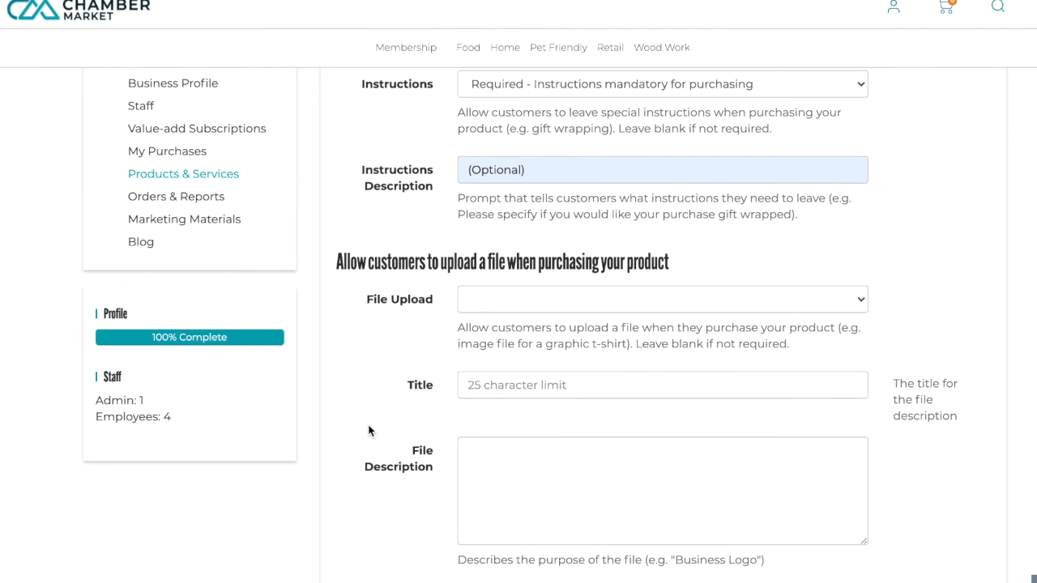
{"action": "scroll", "coordinate": [384, 365], "scroll_direction": "down", "scroll_amount": 1}
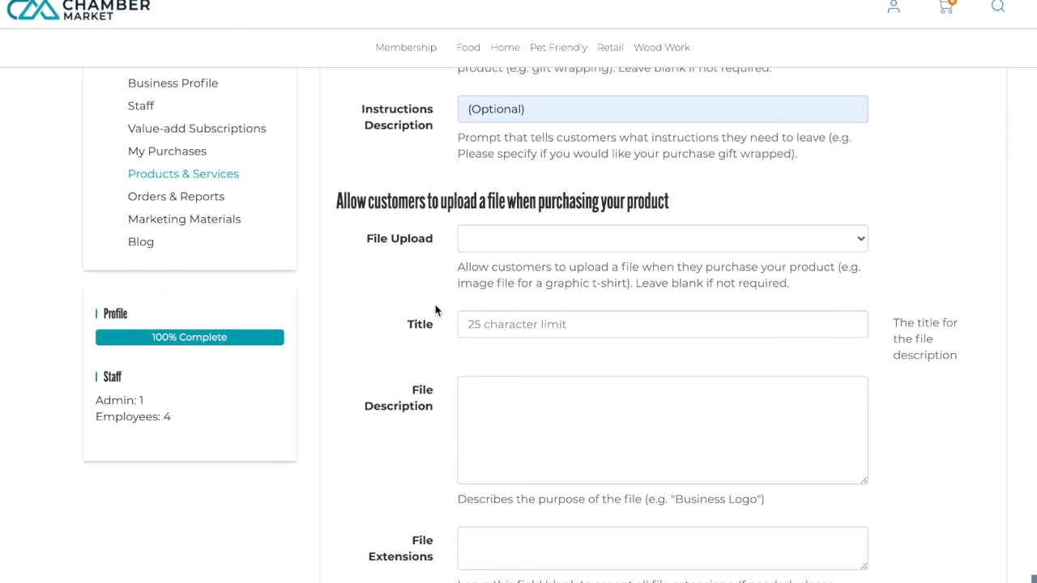
{"action": "left_click", "coordinate": [466, 243]}
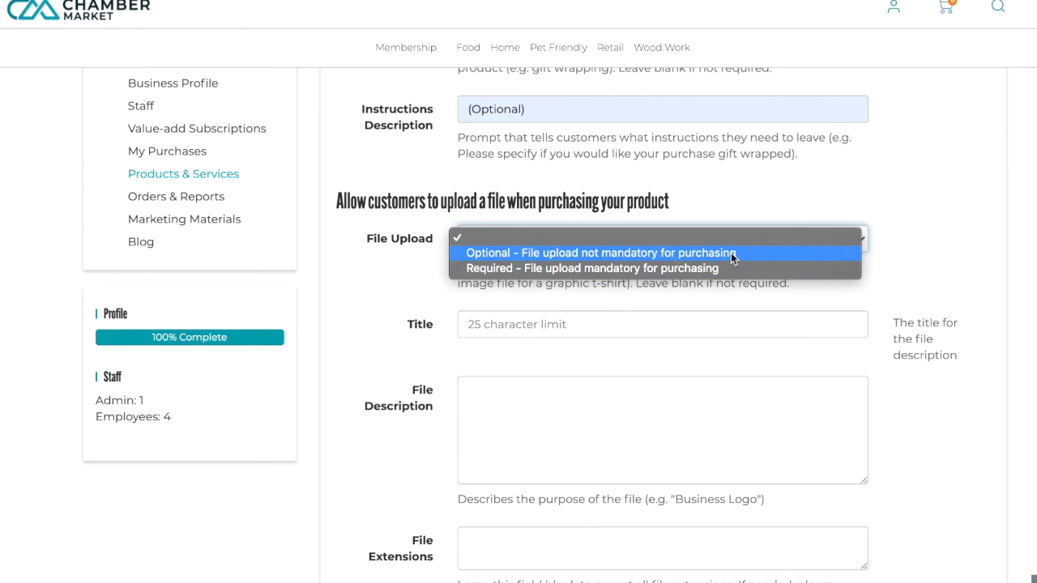
{"action": "left_click", "coordinate": [436, 293]}
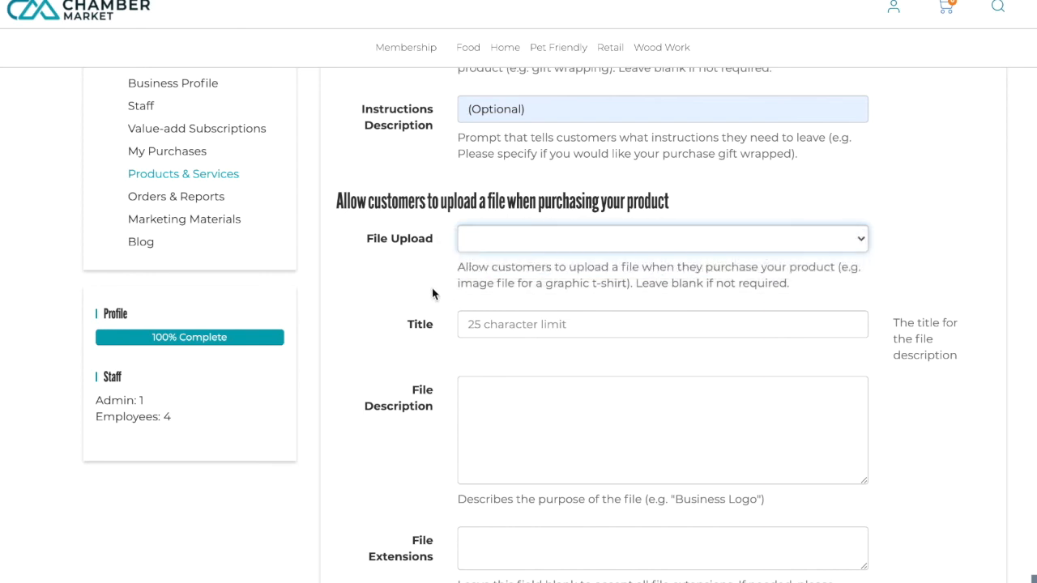
{"action": "left_click", "coordinate": [491, 329]}
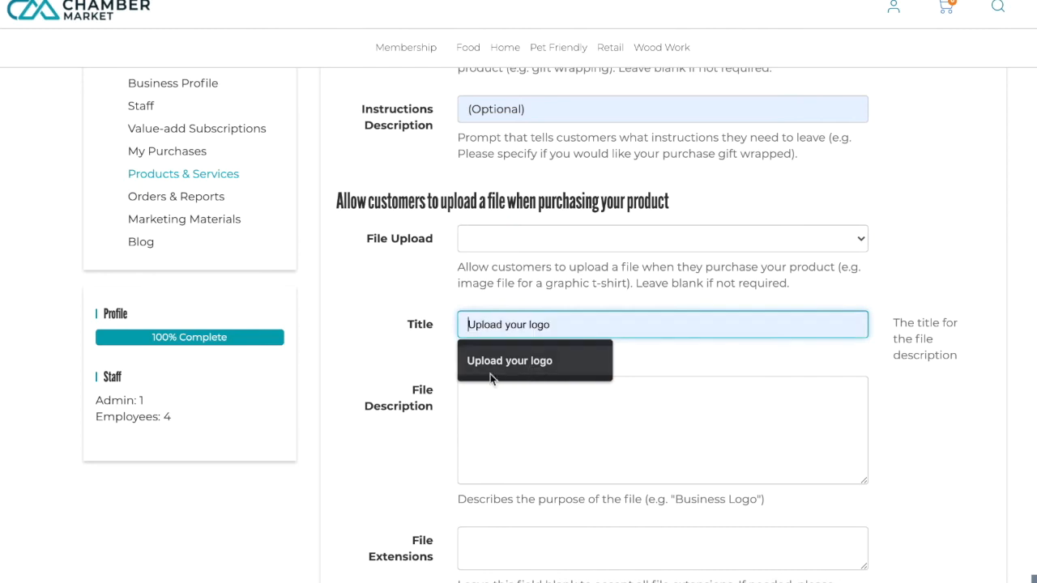
{"action": "left_click", "coordinate": [381, 377]}
{"action": "scroll", "coordinate": [398, 428], "scroll_direction": "down", "scroll_amount": 3}
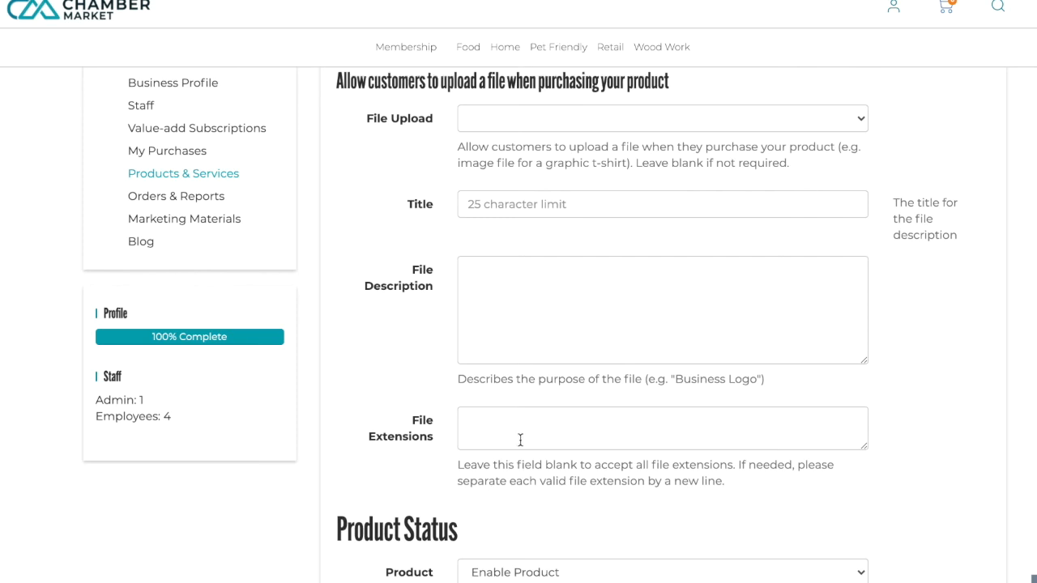
{"action": "scroll", "coordinate": [524, 437], "scroll_direction": "down", "scroll_amount": 2}
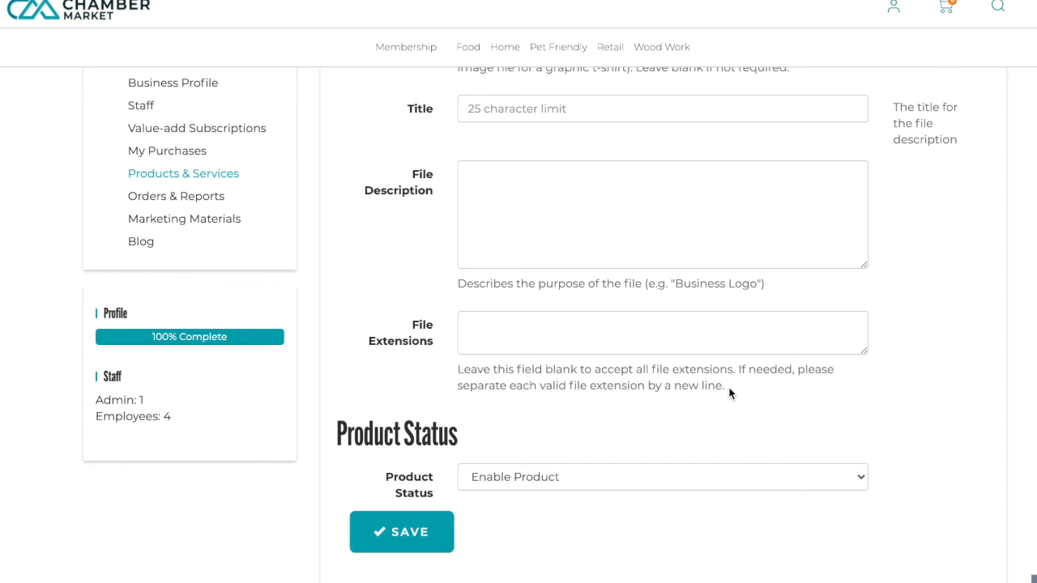
Leave the file extensions blank, keep the product status as Enable Product, save the listing and check it in the product list
{"action": "left_click", "coordinate": [539, 328]}
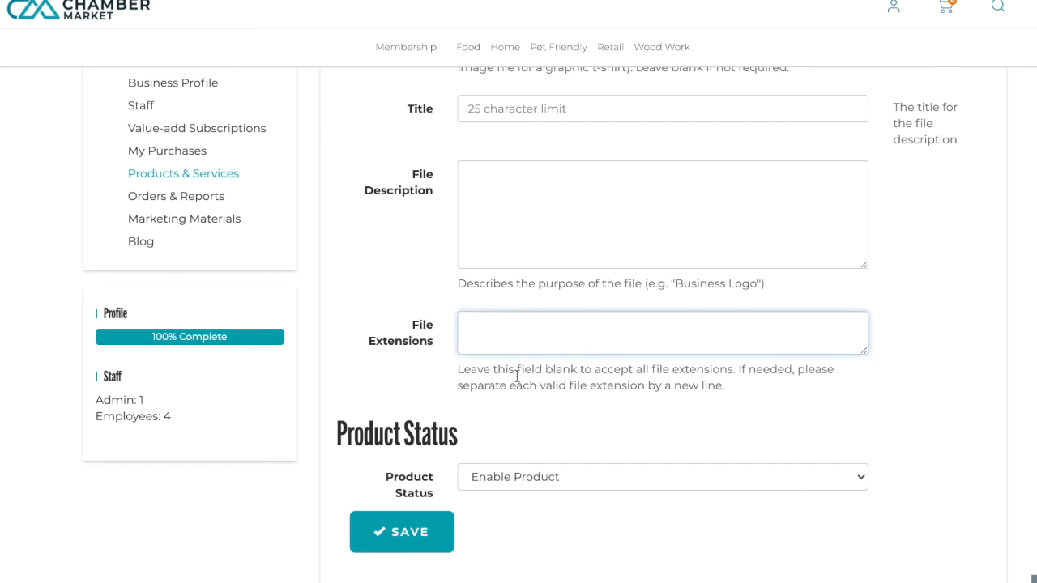
{"action": "left_click", "coordinate": [459, 407]}
{"action": "scroll", "coordinate": [535, 484], "scroll_direction": "down", "scroll_amount": 1}
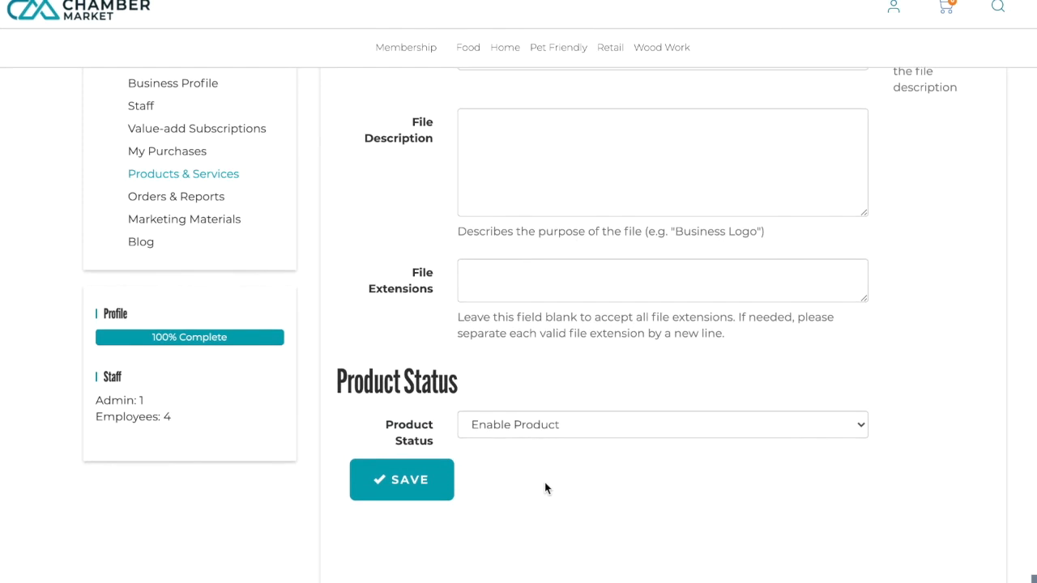
{"action": "left_click", "coordinate": [572, 435]}
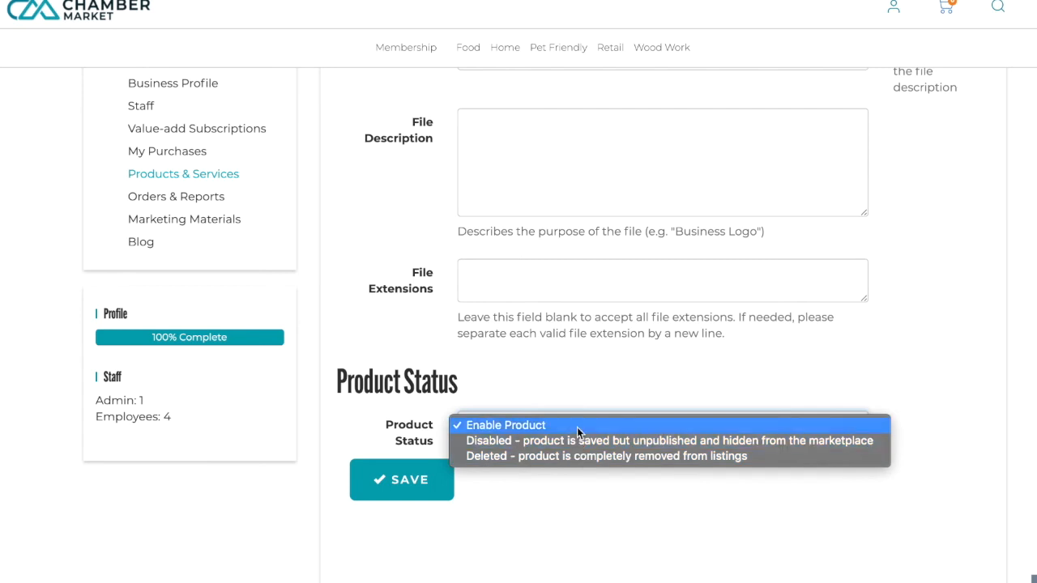
{"action": "left_click", "coordinate": [576, 427]}
{"action": "left_click", "coordinate": [412, 481]}
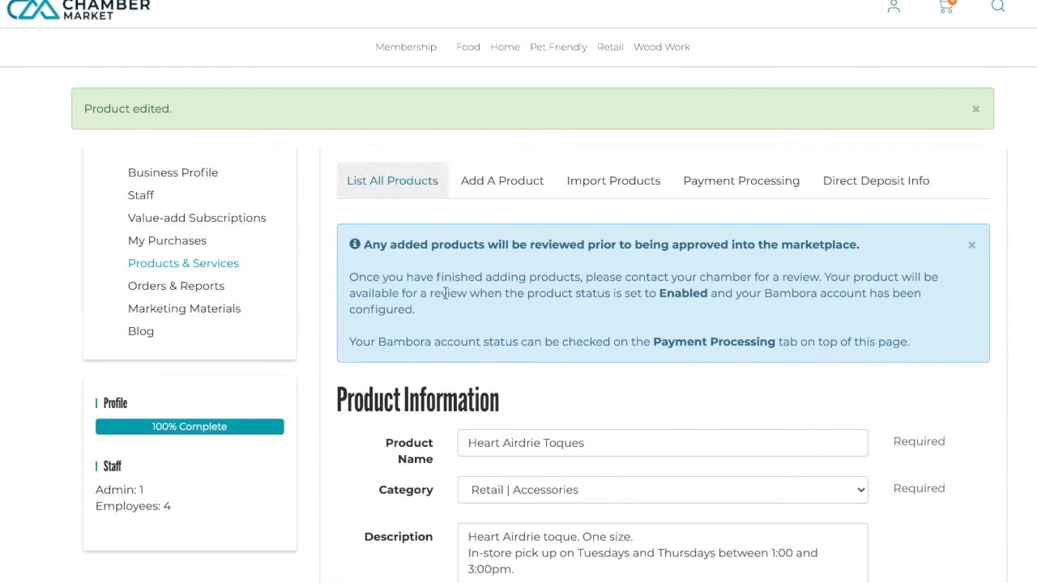
{"action": "scroll", "coordinate": [450, 330], "scroll_direction": "down", "scroll_amount": 2}
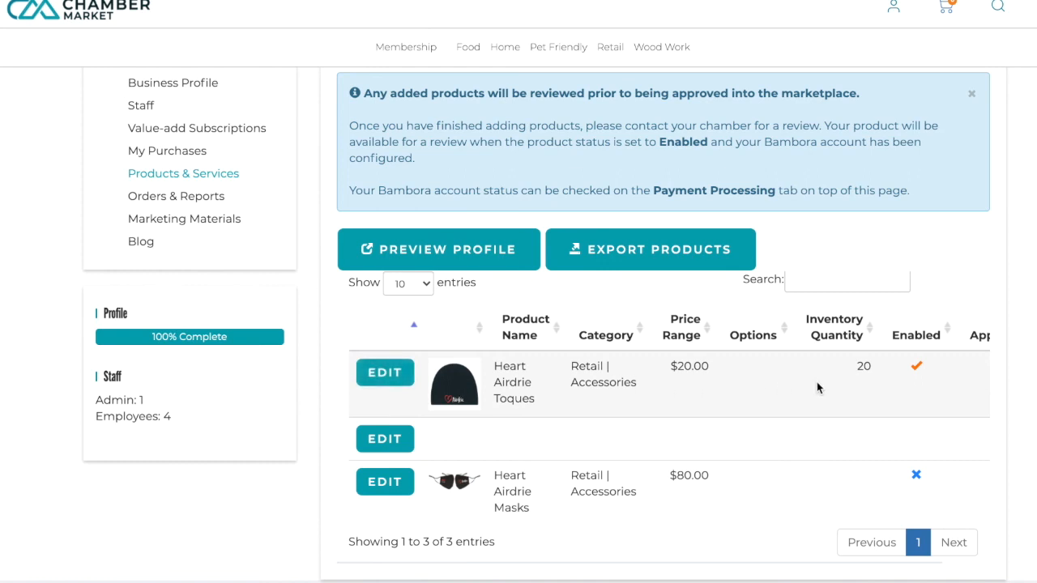
{"action": "scroll", "coordinate": [496, 523], "scroll_direction": "up", "scroll_amount": 2}
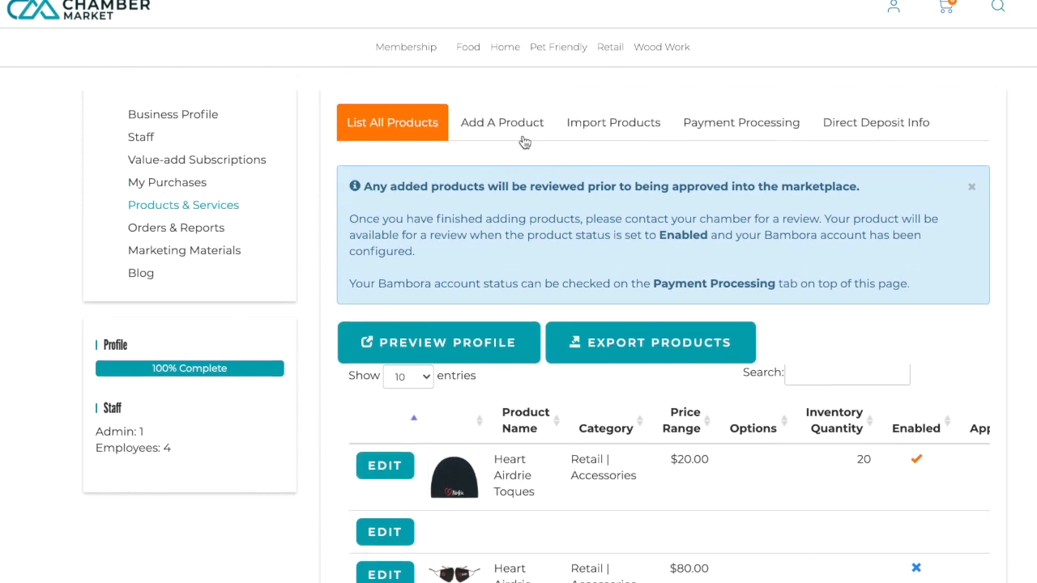
Examine the product import page, including the CSV instructions, template download, sample table columns and file upload area
{"action": "left_click", "coordinate": [614, 123]}
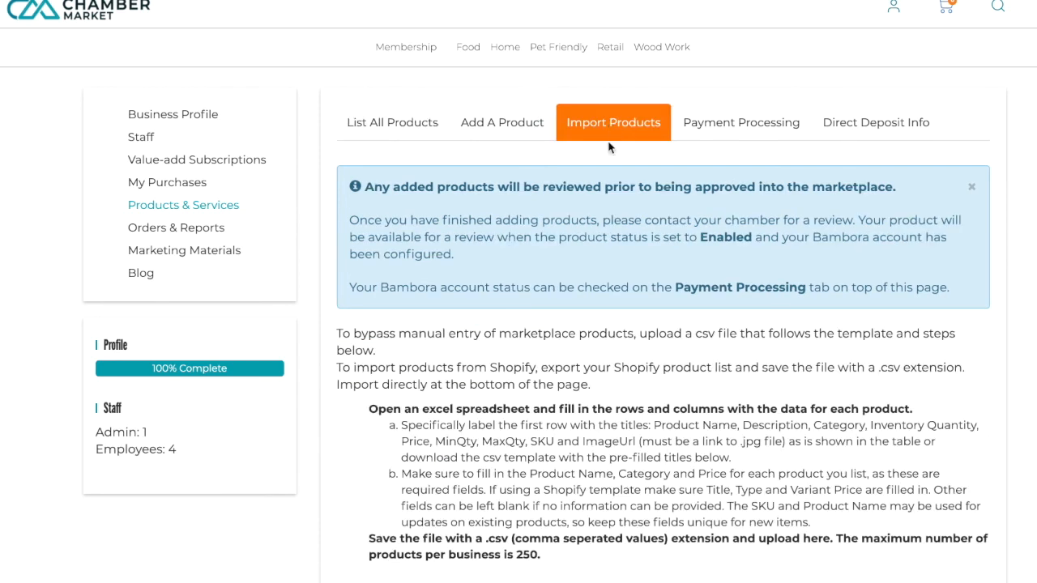
{"action": "scroll", "coordinate": [555, 366], "scroll_direction": "down", "scroll_amount": 4}
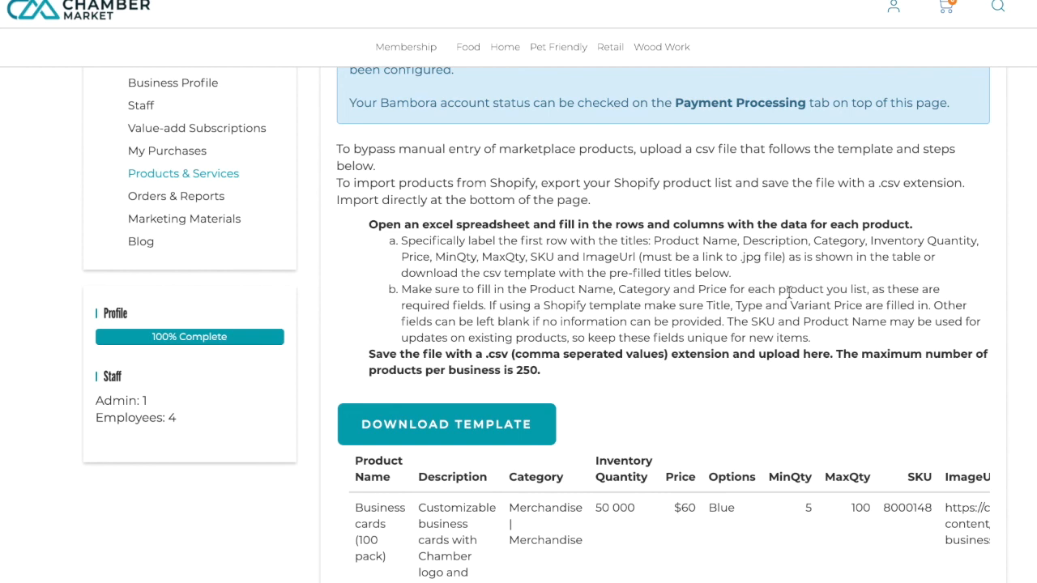
{"action": "scroll", "coordinate": [742, 393], "scroll_direction": "down", "scroll_amount": 1}
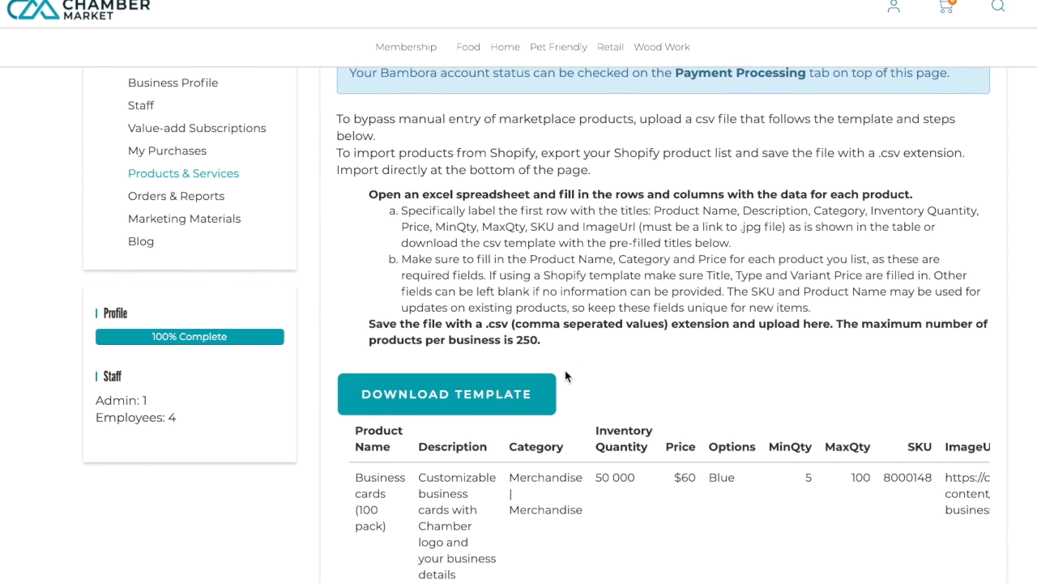
{"action": "scroll", "coordinate": [688, 381], "scroll_direction": "down", "scroll_amount": 3}
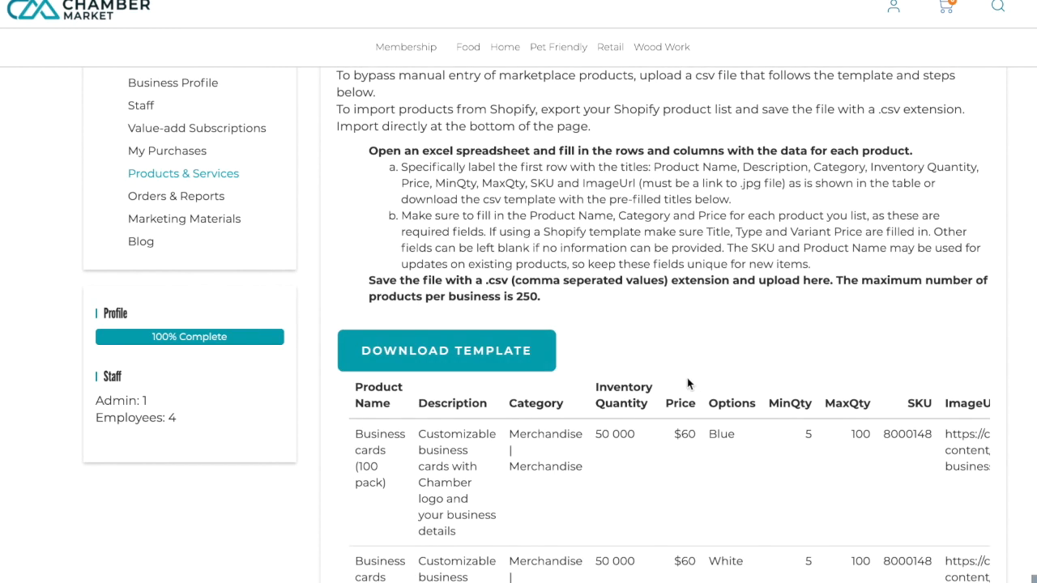
{"action": "left_click_drag", "start_coordinate": [361, 266], "coordinate": [371, 315]}
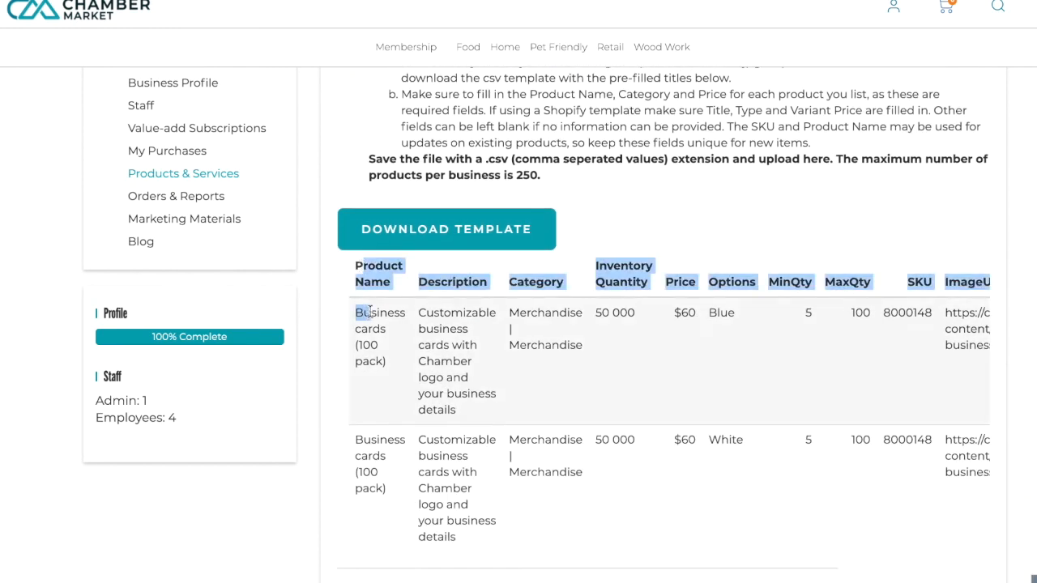
{"action": "left_click", "coordinate": [473, 279]}
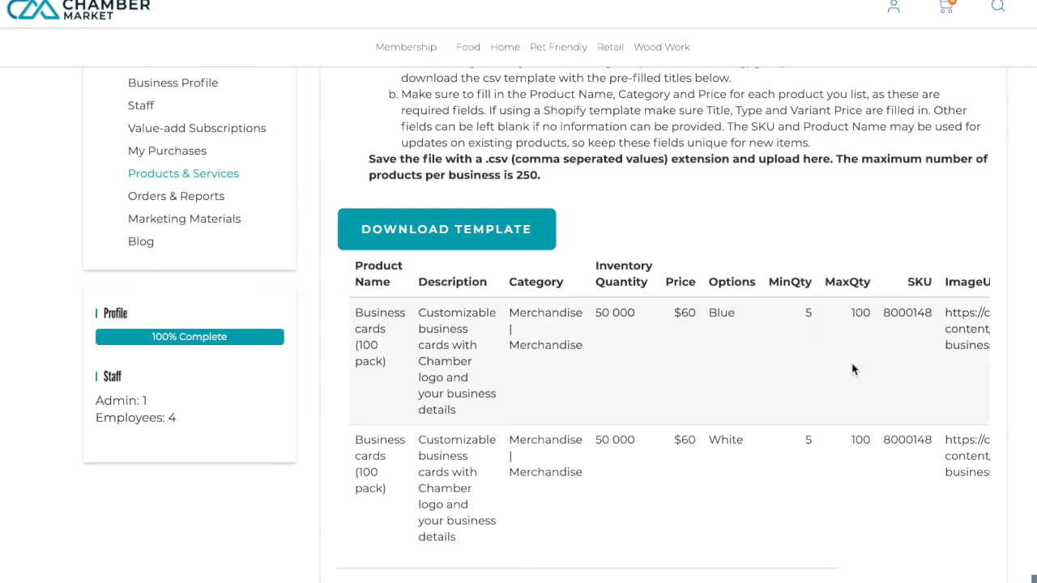
{"action": "scroll", "coordinate": [806, 418], "scroll_direction": "down", "scroll_amount": 1}
{"action": "scroll", "coordinate": [806, 418], "scroll_direction": "down", "scroll_amount": 5}
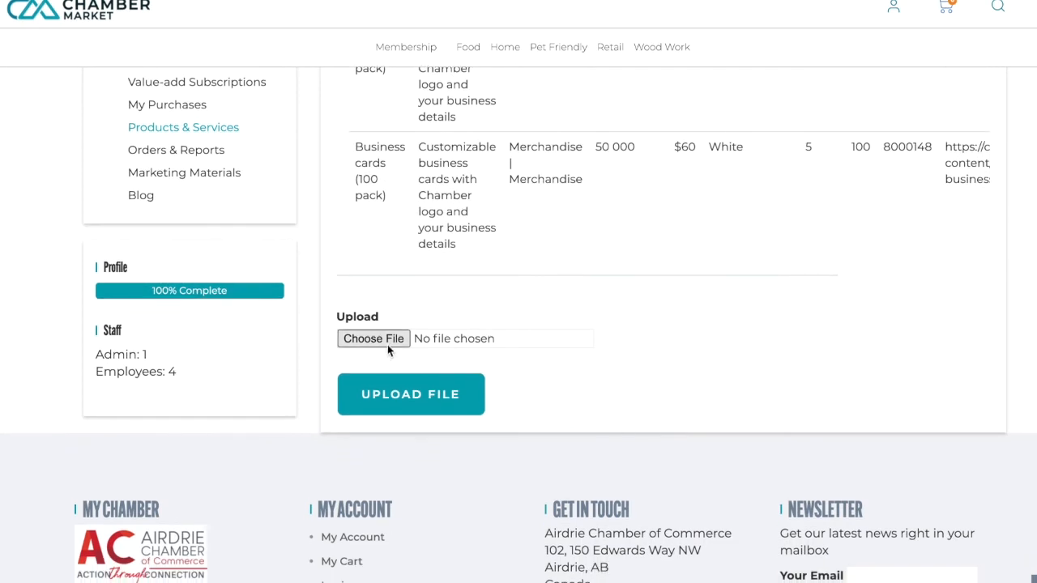
{"action": "scroll", "coordinate": [641, 401], "scroll_direction": "up", "scroll_amount": 10}
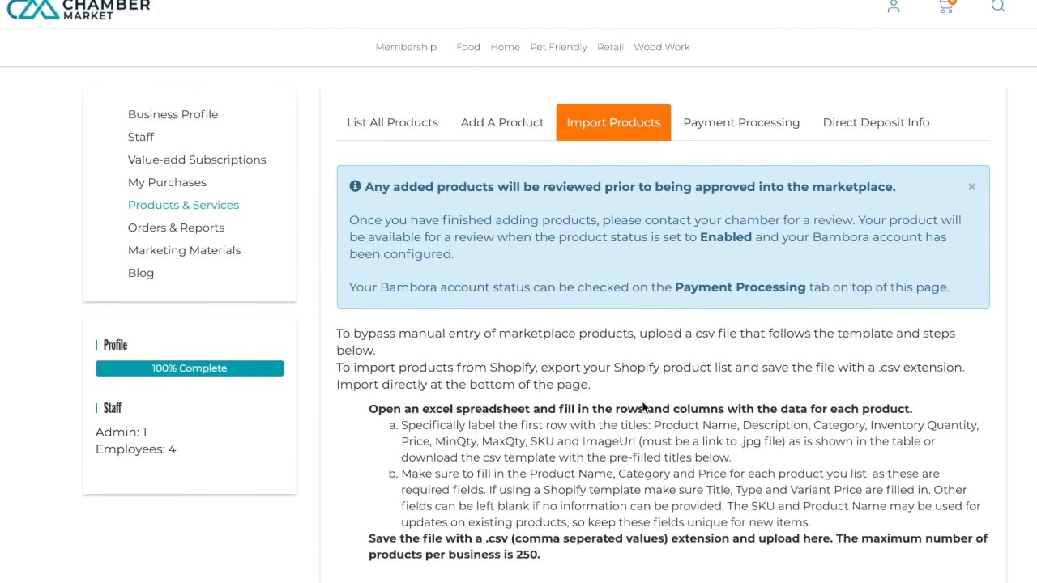
Return to the full product list and view the Heart Airdrie Toques storefront page, reading its description and pickup details
{"action": "left_click", "coordinate": [386, 128]}
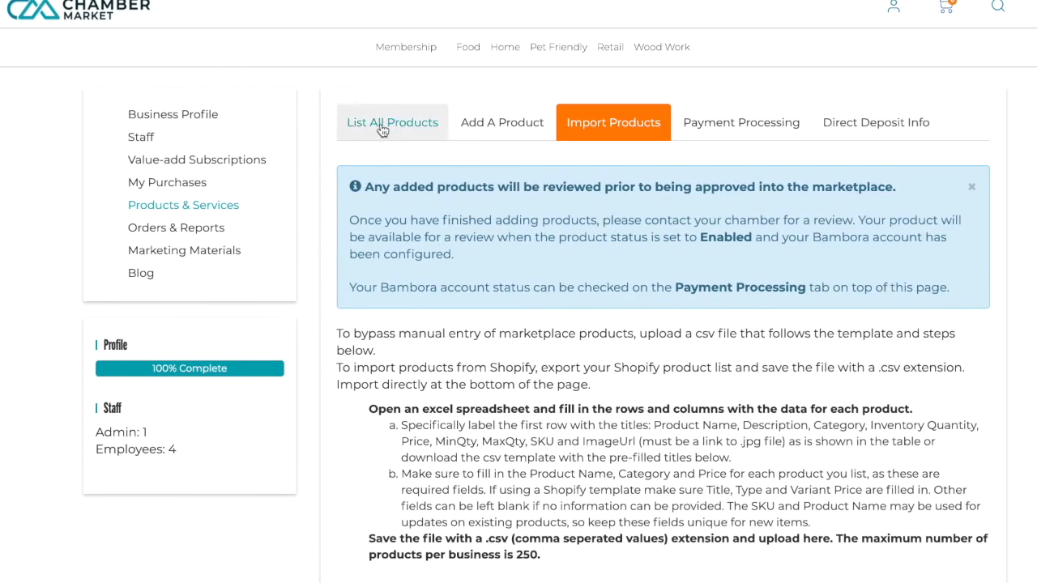
{"action": "scroll", "coordinate": [486, 308], "scroll_direction": "down", "scroll_amount": 1}
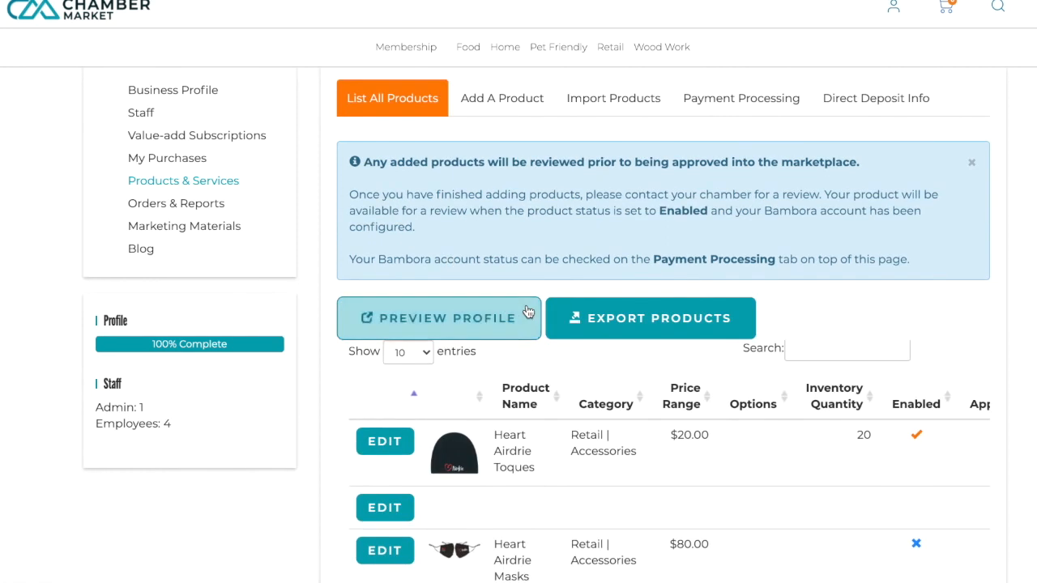
{"action": "scroll", "coordinate": [474, 502], "scroll_direction": "down", "scroll_amount": 3}
{"action": "scroll", "coordinate": [474, 502], "scroll_direction": "up", "scroll_amount": 5}
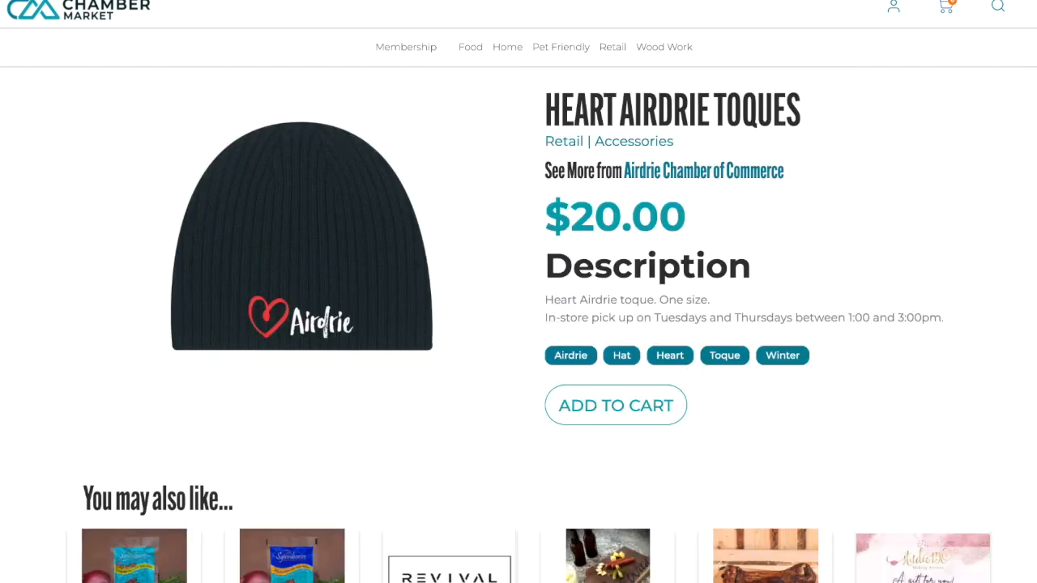
{"action": "mouse_move", "coordinate": [507, 47]}
{"action": "left_click_drag", "start_coordinate": [551, 303], "coordinate": [741, 323]}
{"action": "left_click", "coordinate": [742, 324]}
Add the Heart Airdrie Toques to the cart, set the quantity to 2 and proceed to the full cart page
{"action": "left_click", "coordinate": [632, 408]}
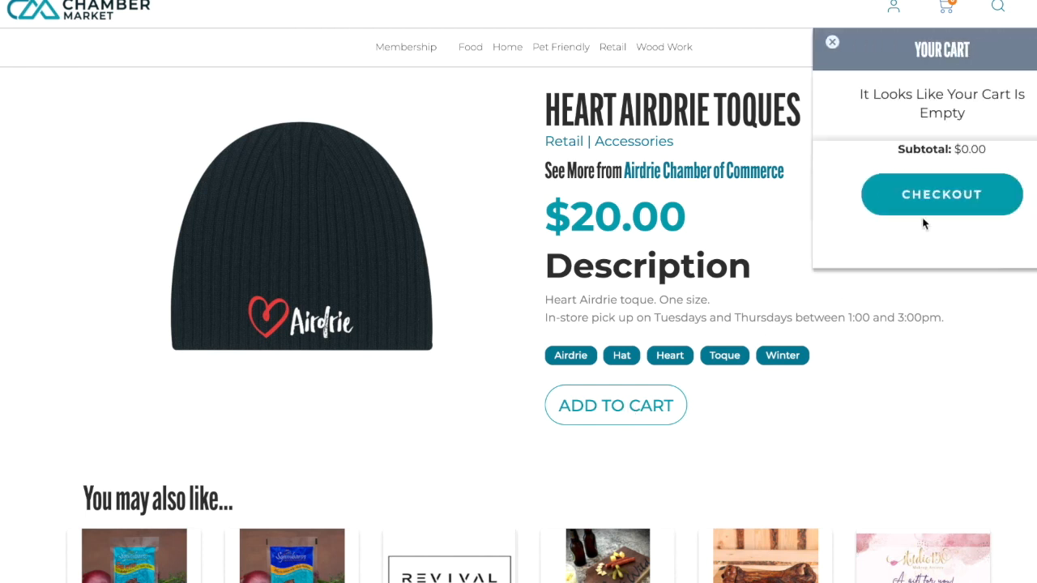
{"action": "left_click", "coordinate": [971, 207]}
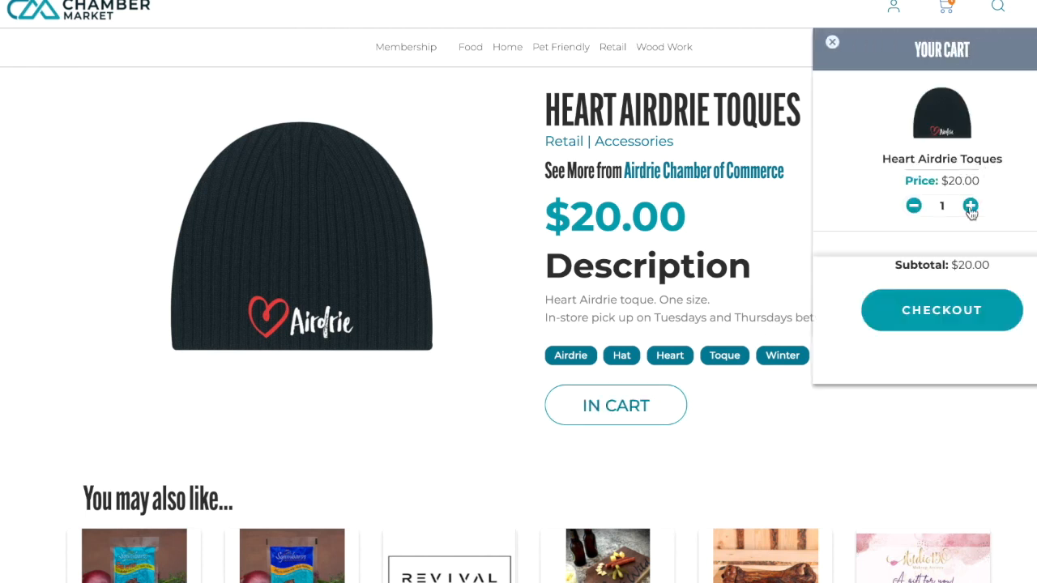
{"action": "left_click", "coordinate": [960, 315]}
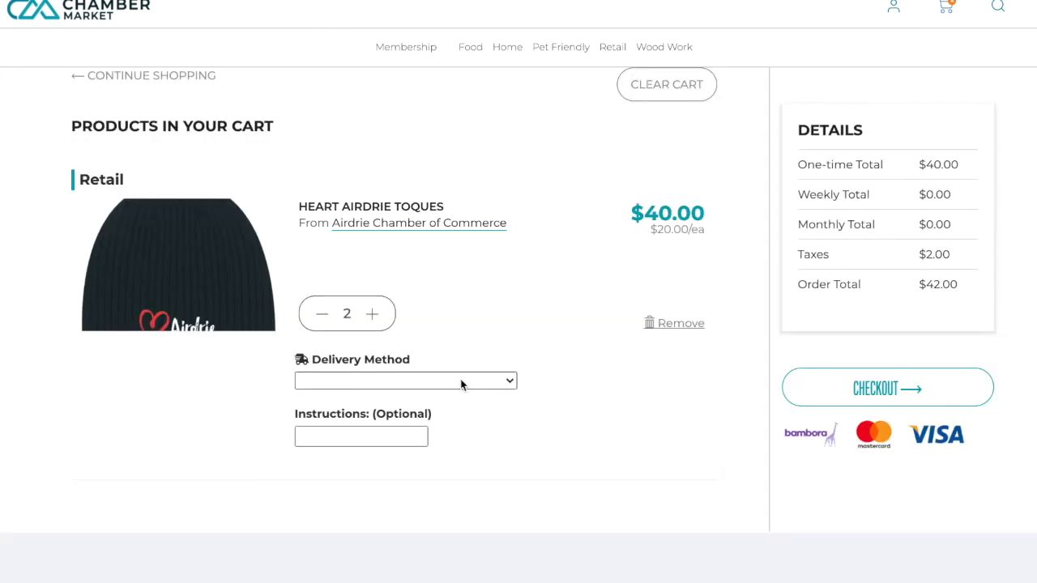
Compare the delivery choices, set the toque quantity to 3 and select "Ship for $0.75" as the delivery method
{"action": "left_click", "coordinate": [506, 383]}
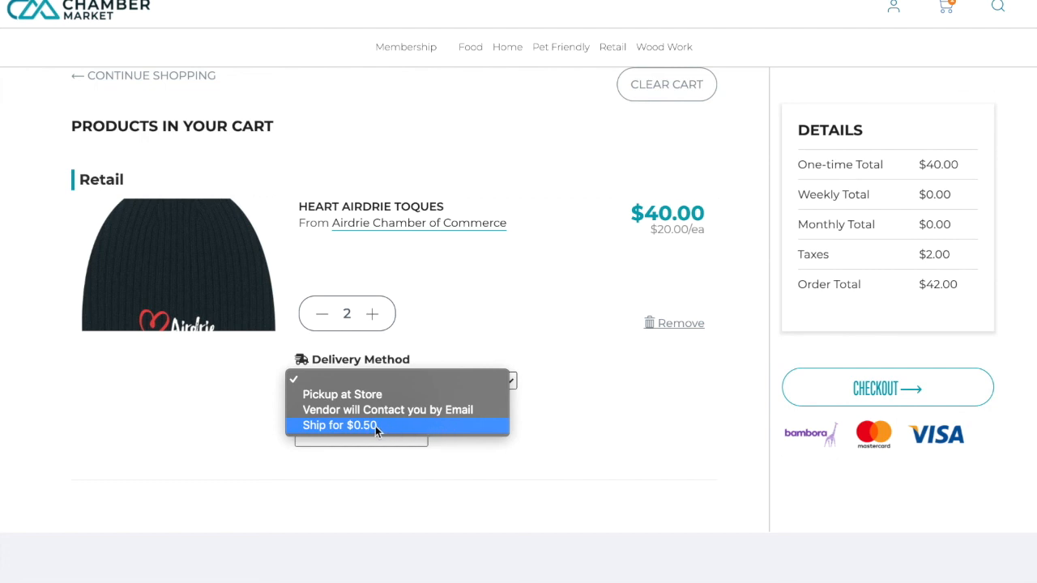
{"action": "left_click", "coordinate": [463, 329]}
{"action": "left_click", "coordinate": [373, 316]}
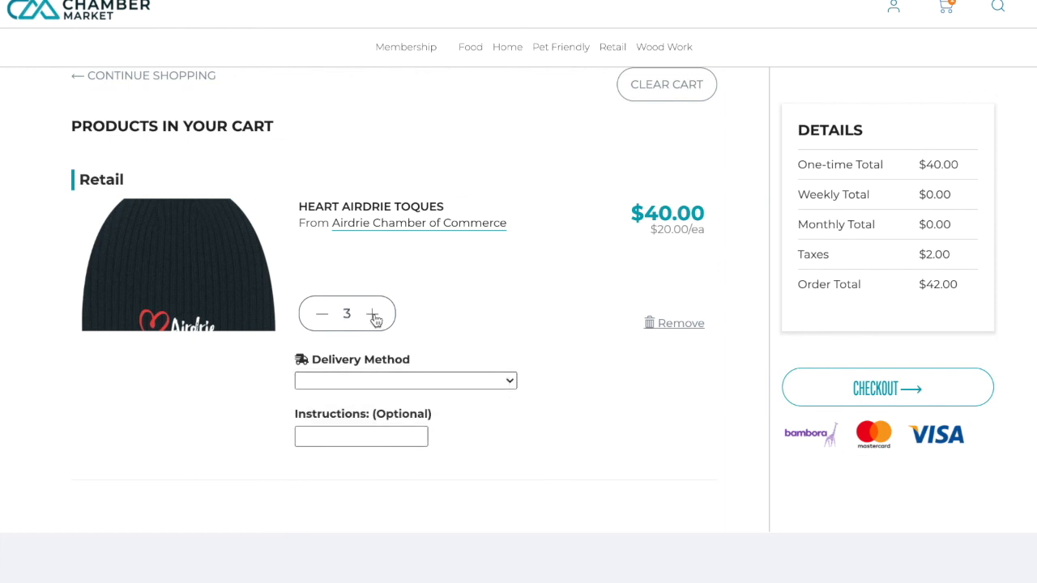
{"action": "left_click", "coordinate": [388, 378]}
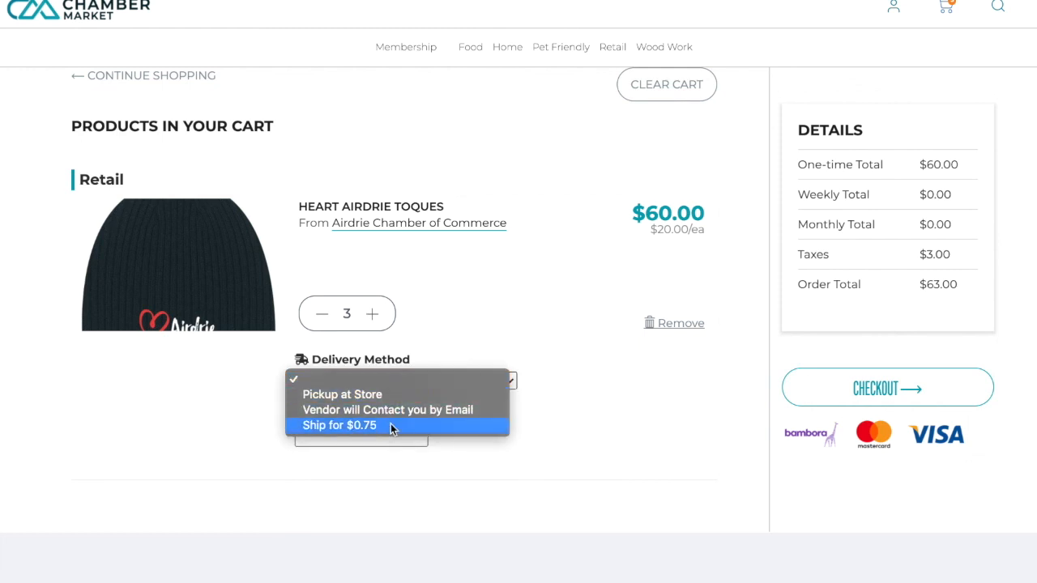
{"action": "left_click", "coordinate": [558, 403]}
{"action": "left_click", "coordinate": [349, 382]}
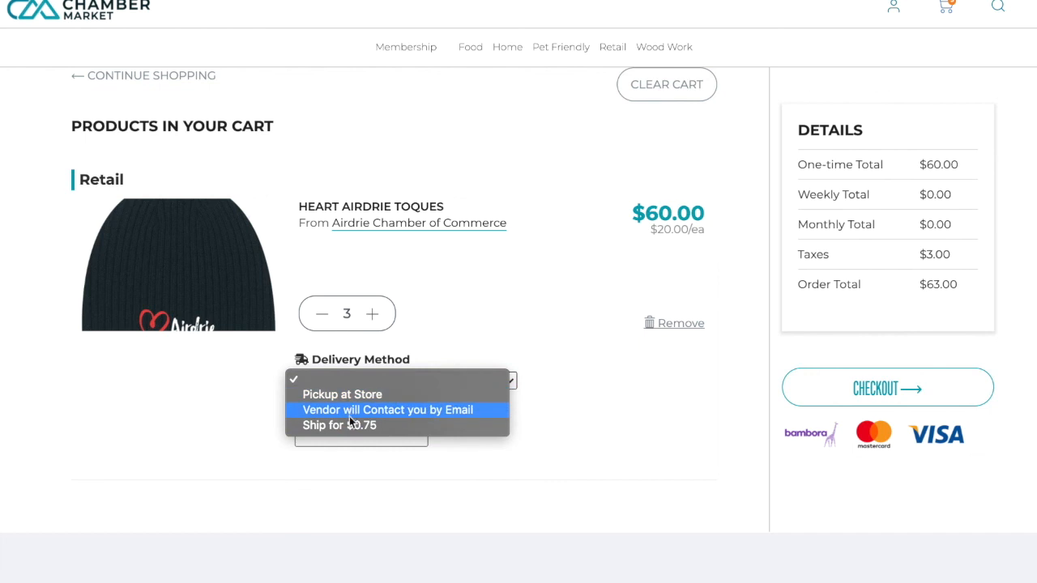
{"action": "left_click", "coordinate": [357, 426]}
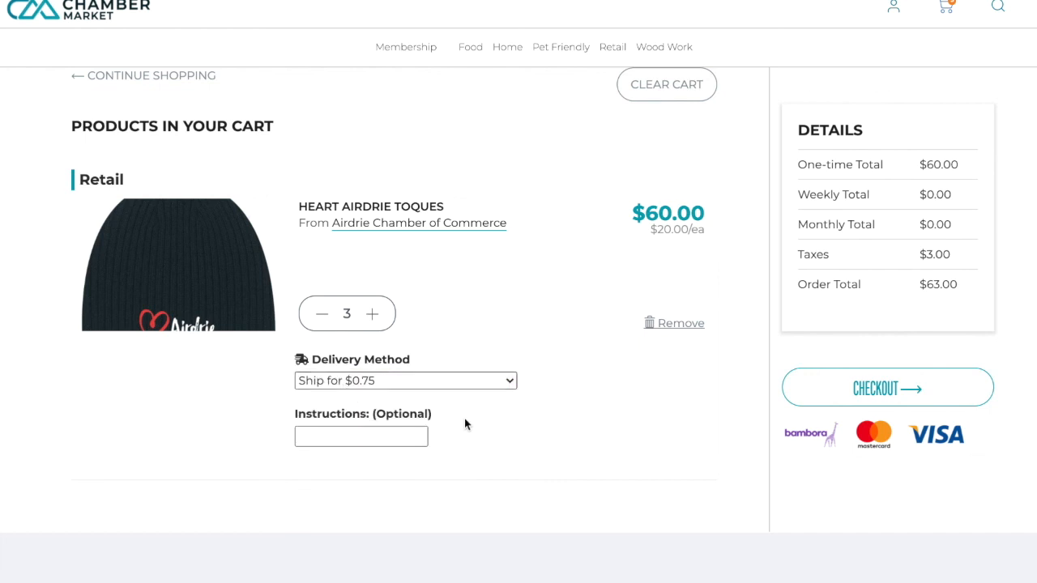
Leave the cart's optional instructions blank and continue to the checkout information page
{"action": "left_click", "coordinate": [406, 437]}
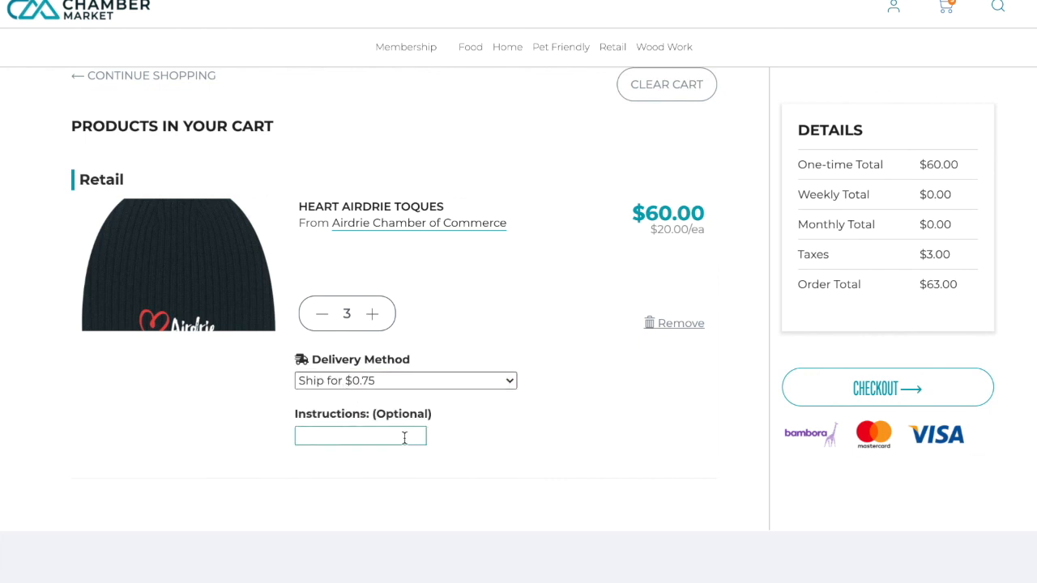
{"action": "left_click", "coordinate": [491, 431]}
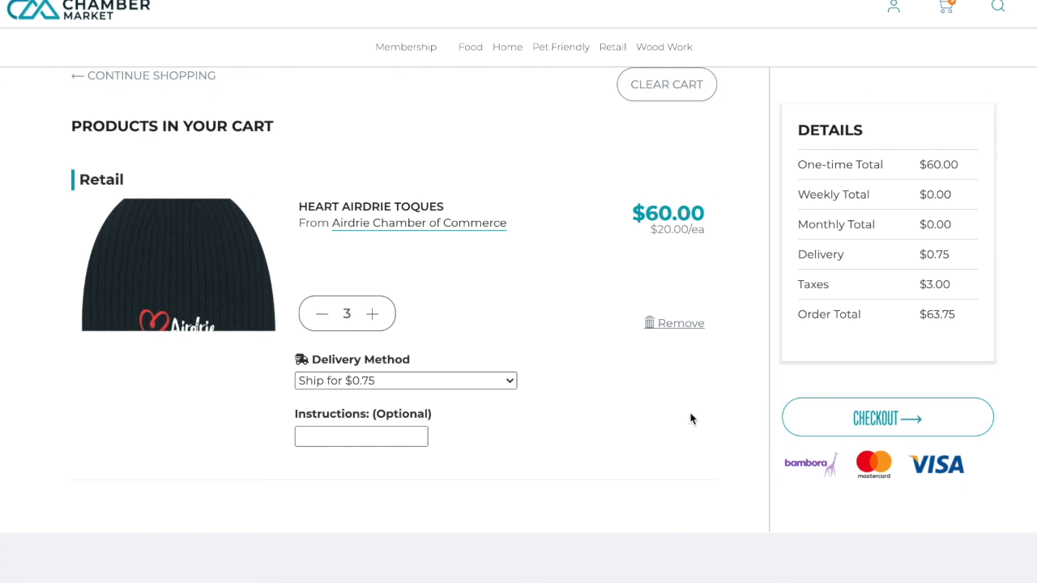
{"action": "left_click", "coordinate": [855, 417]}
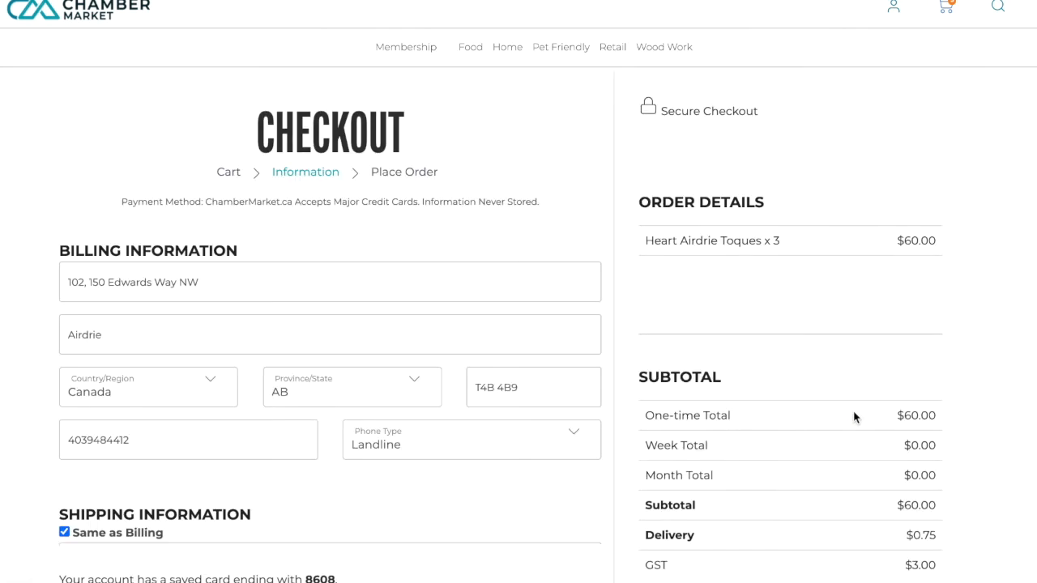
Review the checkout's billing, shipping, payment and special instructions sections, turning Same as Billing off and back on to inspect the shipping address fields
{"action": "scroll", "coordinate": [496, 401], "scroll_direction": "down", "scroll_amount": 3}
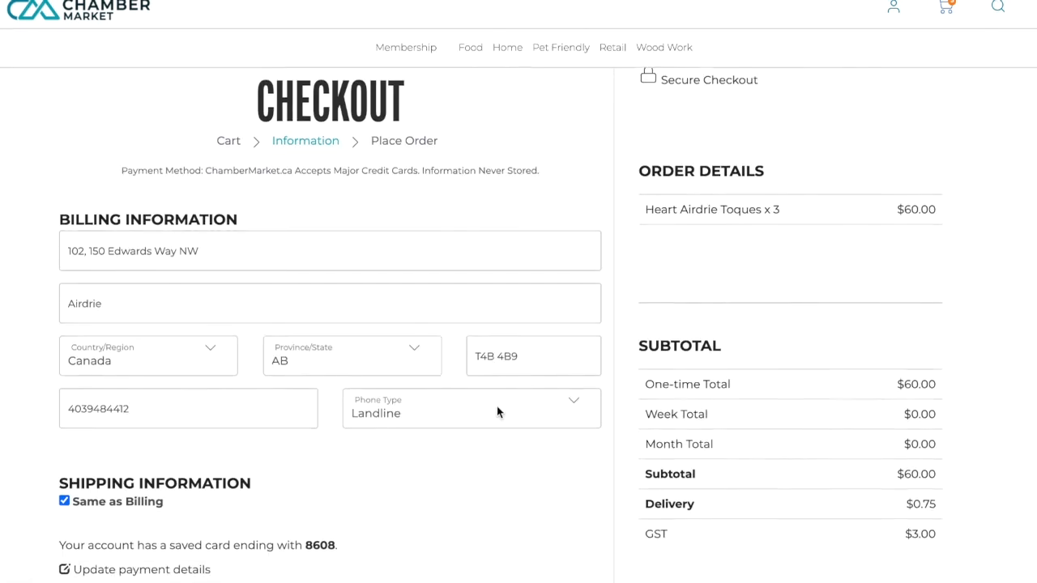
{"action": "scroll", "coordinate": [488, 411], "scroll_direction": "down", "scroll_amount": 3}
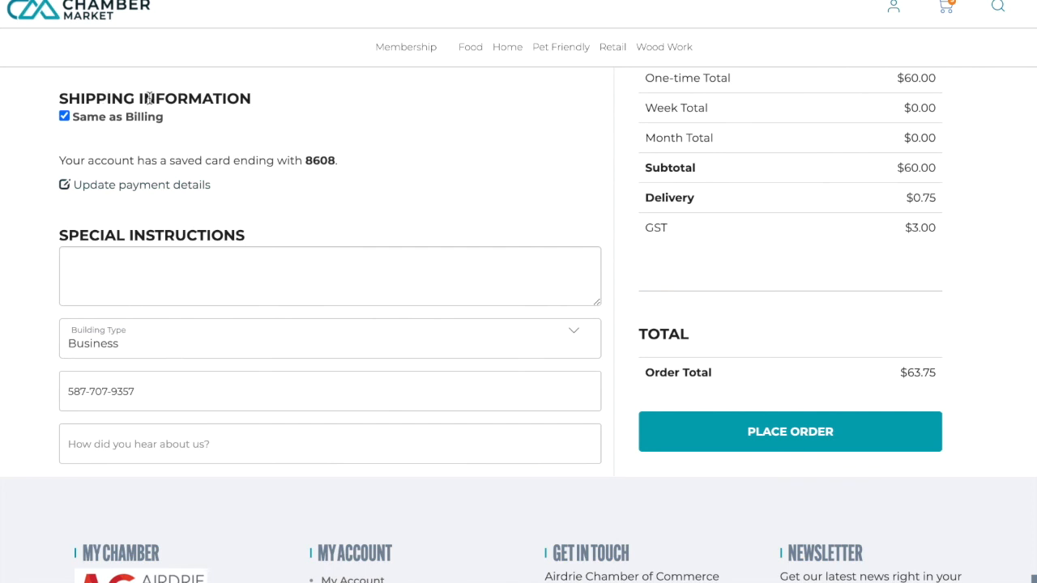
{"action": "left_click", "coordinate": [65, 116]}
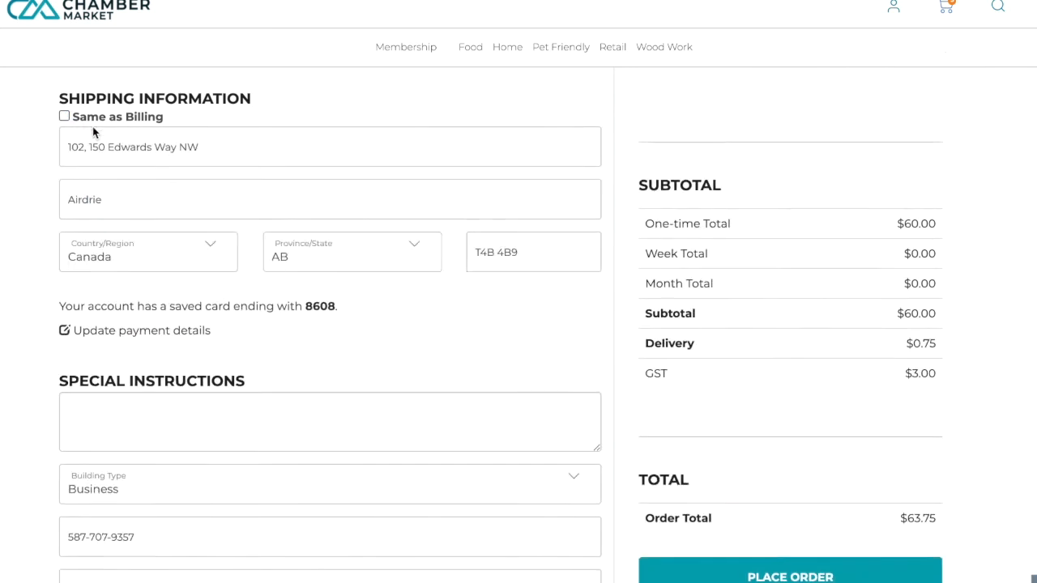
{"action": "left_click", "coordinate": [65, 116]}
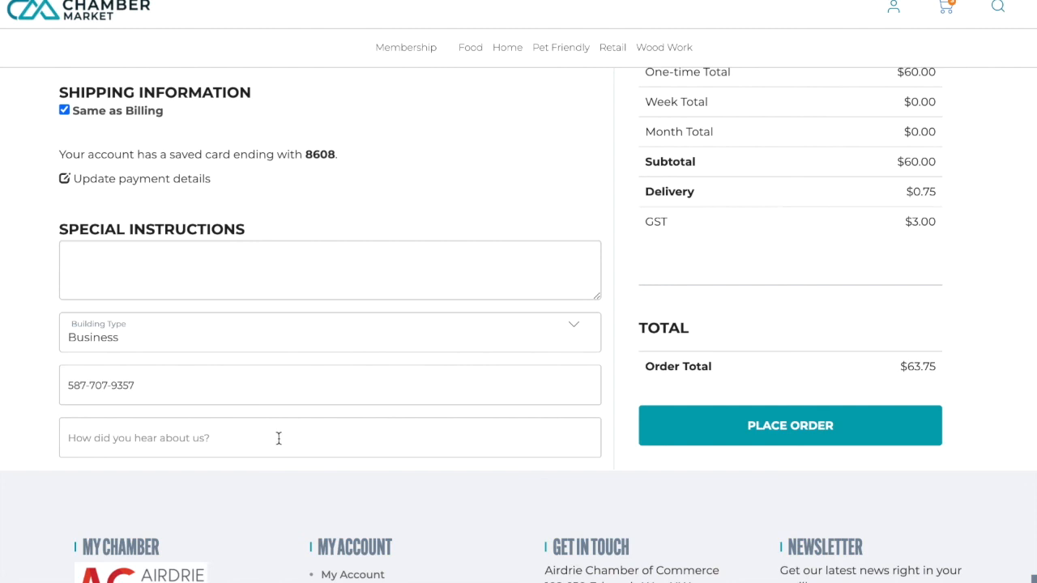
{"action": "scroll", "coordinate": [278, 438], "scroll_direction": "up", "scroll_amount": 5}
{"action": "scroll", "coordinate": [278, 439], "scroll_direction": "down", "scroll_amount": 3}
{"action": "scroll", "coordinate": [278, 438], "scroll_direction": "down", "scroll_amount": 1}
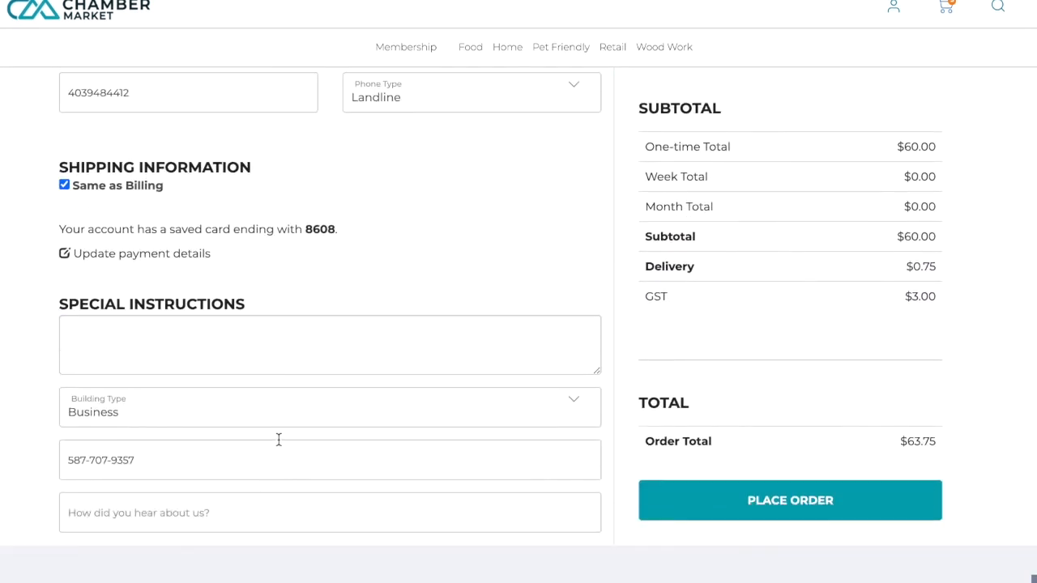
{"action": "scroll", "coordinate": [407, 414], "scroll_direction": "up", "scroll_amount": 4}
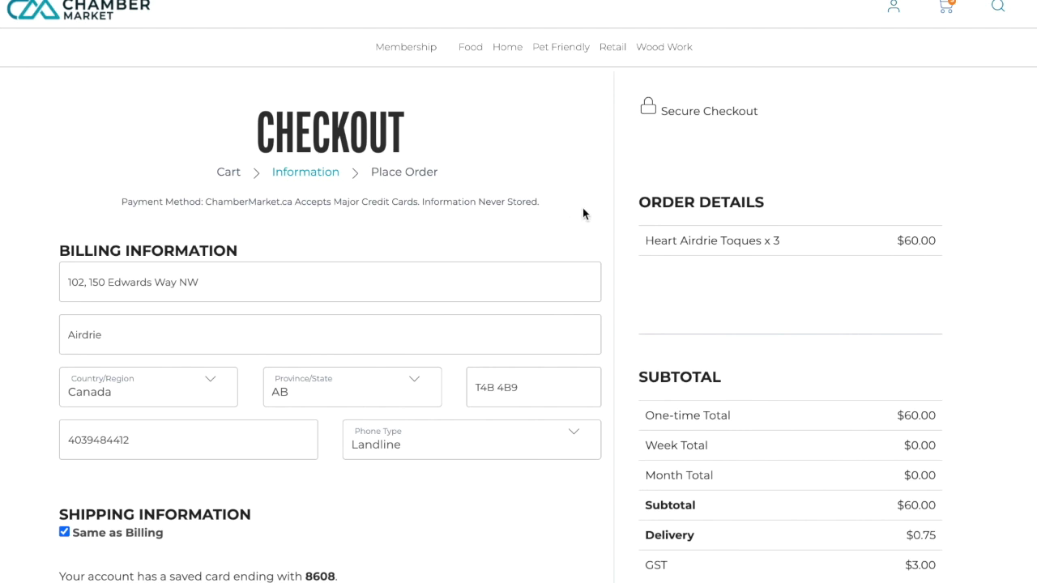
{"action": "key", "text": "super+shift+5"}
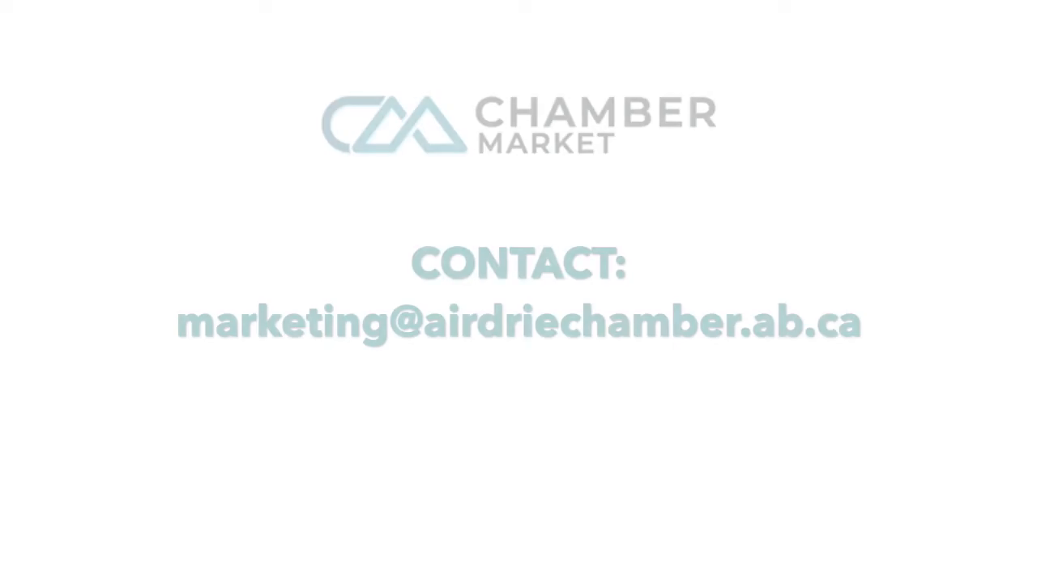